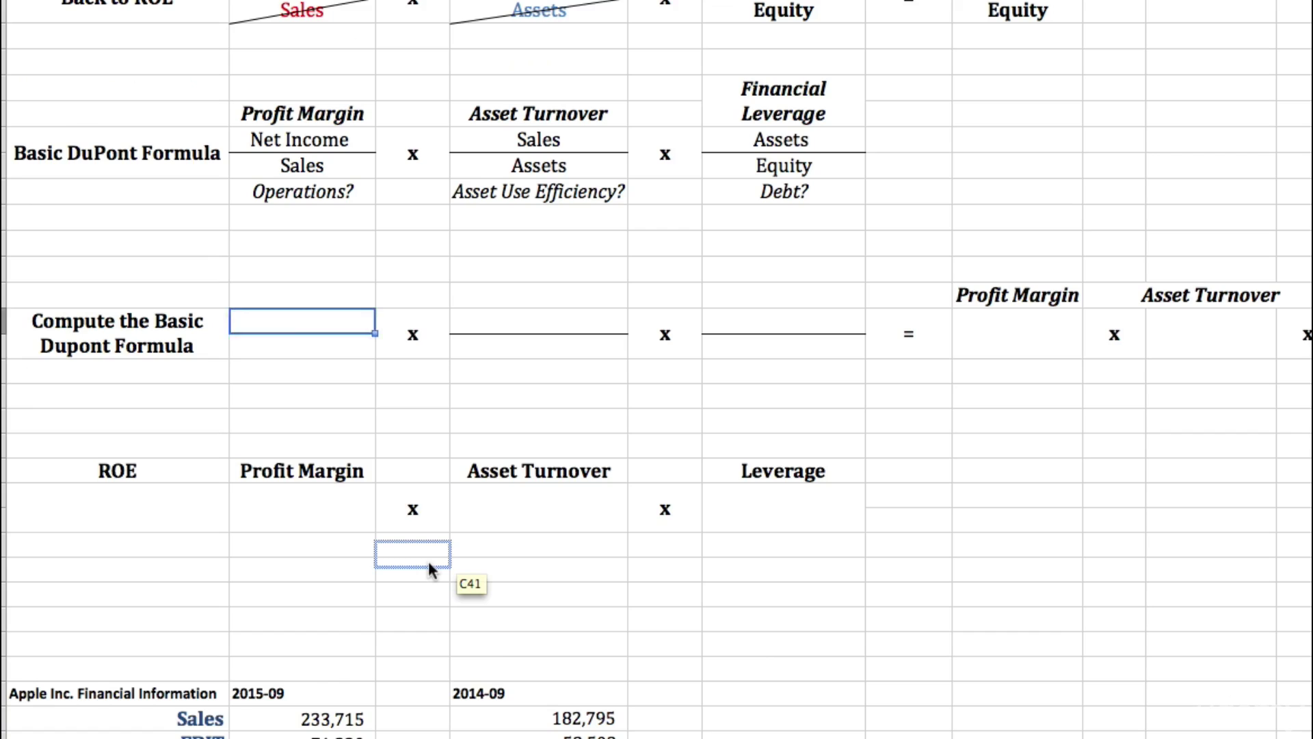
# Step: Link the profit margin fraction to 2015 Net Income over Sales, giving 22.85%
pyautogui.click(338, 571)
pyautogui.click(321, 508)
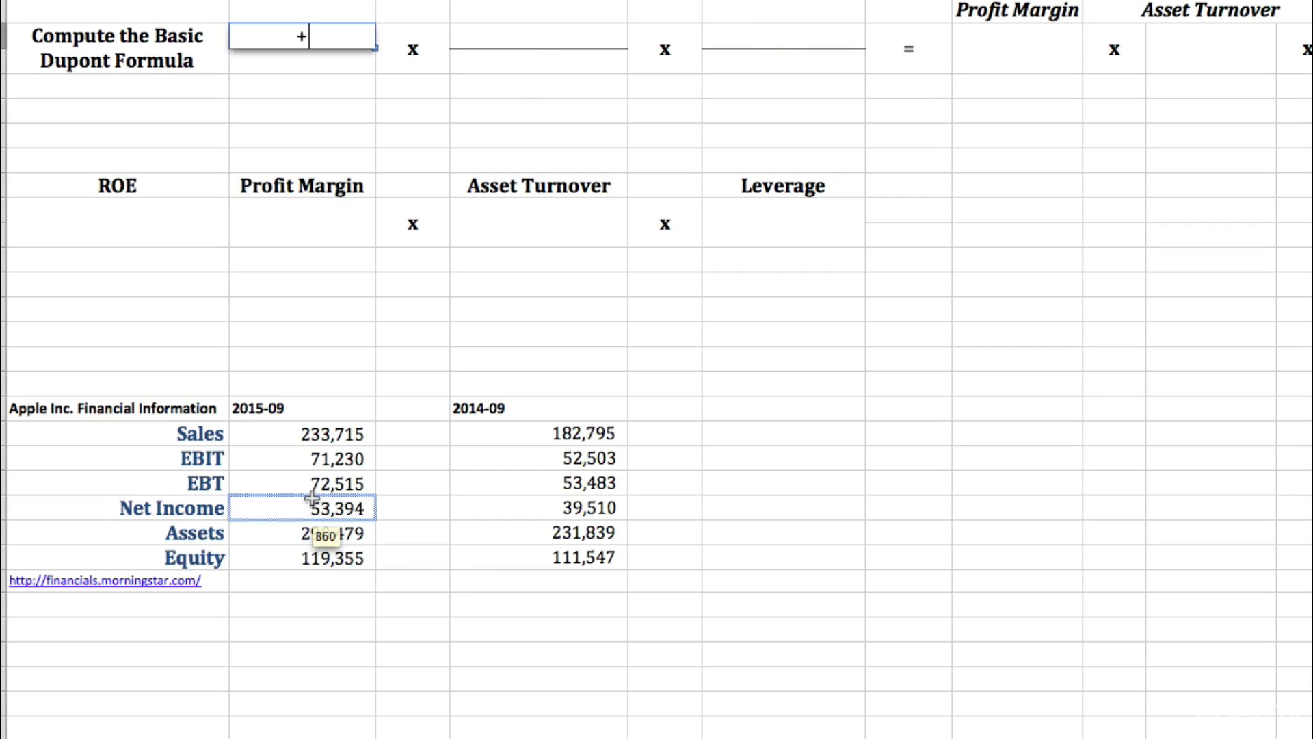
pyautogui.press('Return')
pyautogui.write('+')
pyautogui.moveTo(315, 509); pyautogui.dragTo(321, 443)
pyautogui.press('Return')
# Step: Link the asset turnover fraction to 2015 Sales over Assets, giving 80.46%
pyautogui.scroll(3, 454, 410)
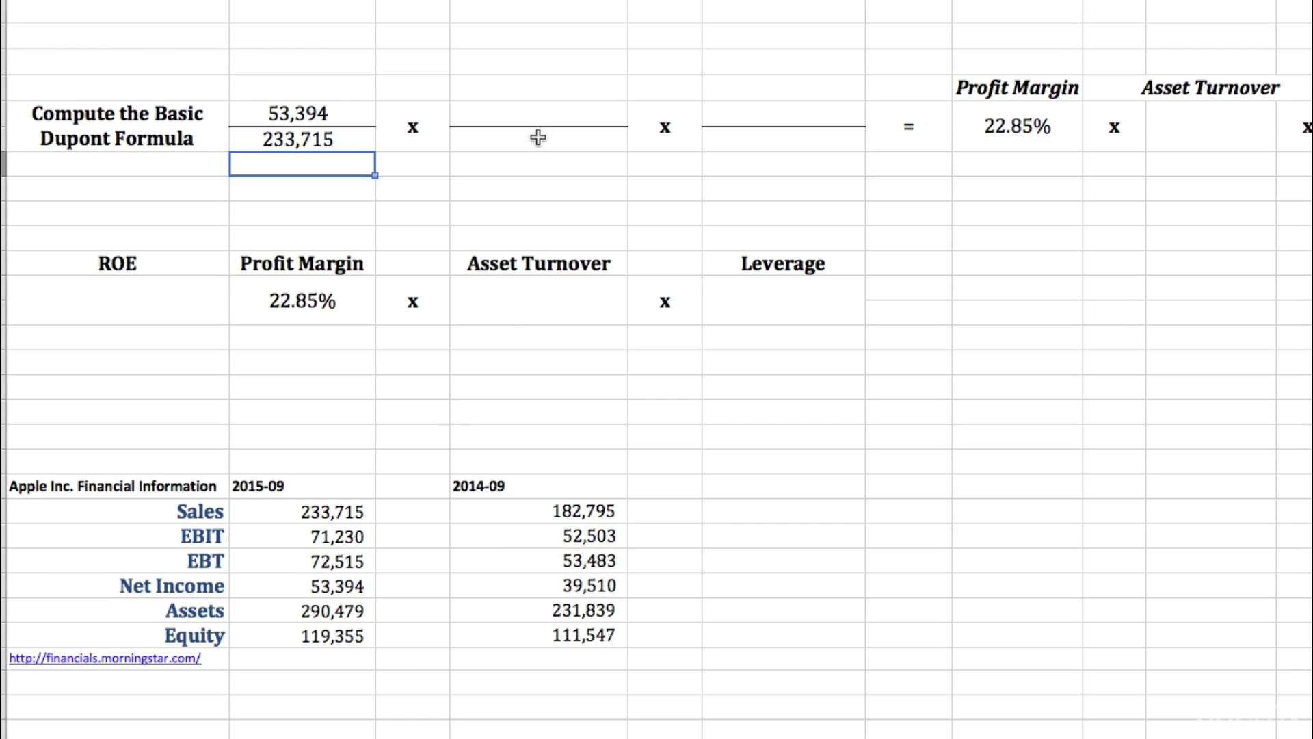
pyautogui.scroll(3, 538, 137)
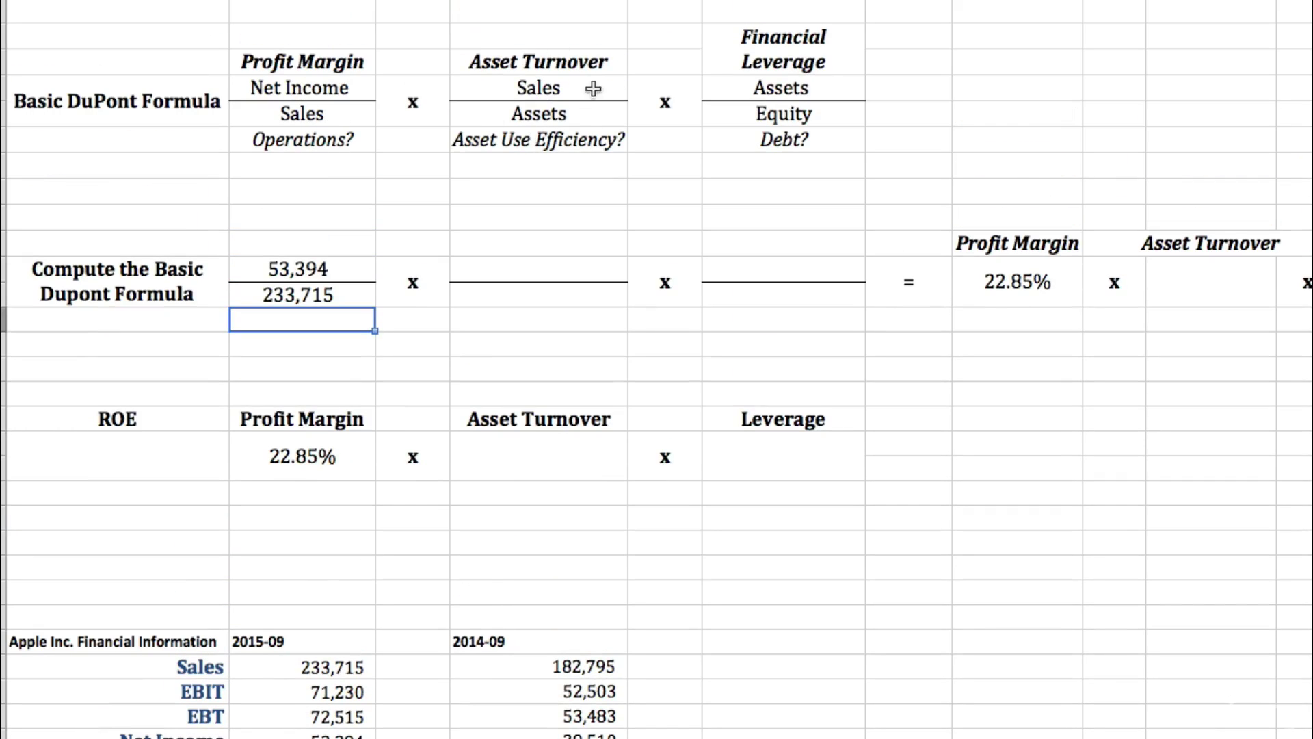
pyautogui.click(521, 278)
pyautogui.write('+')
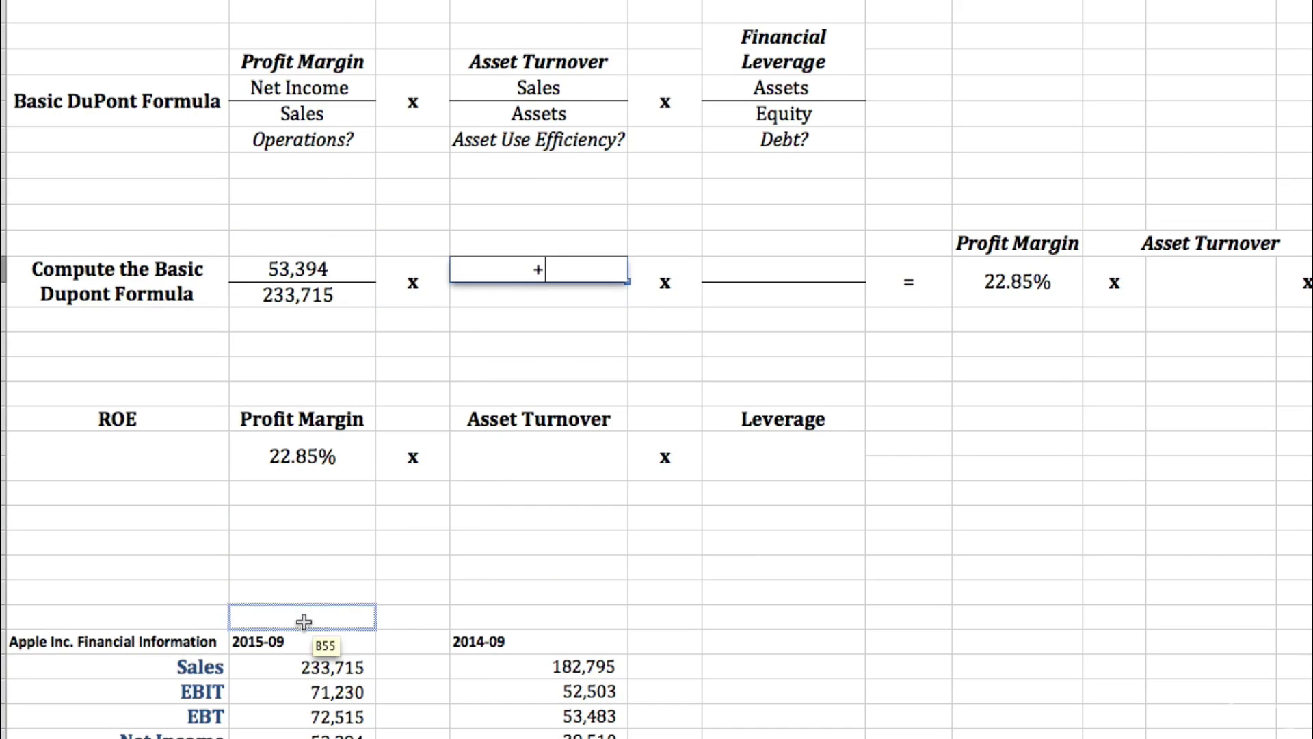
pyautogui.click(293, 655)
pyautogui.press('Return')
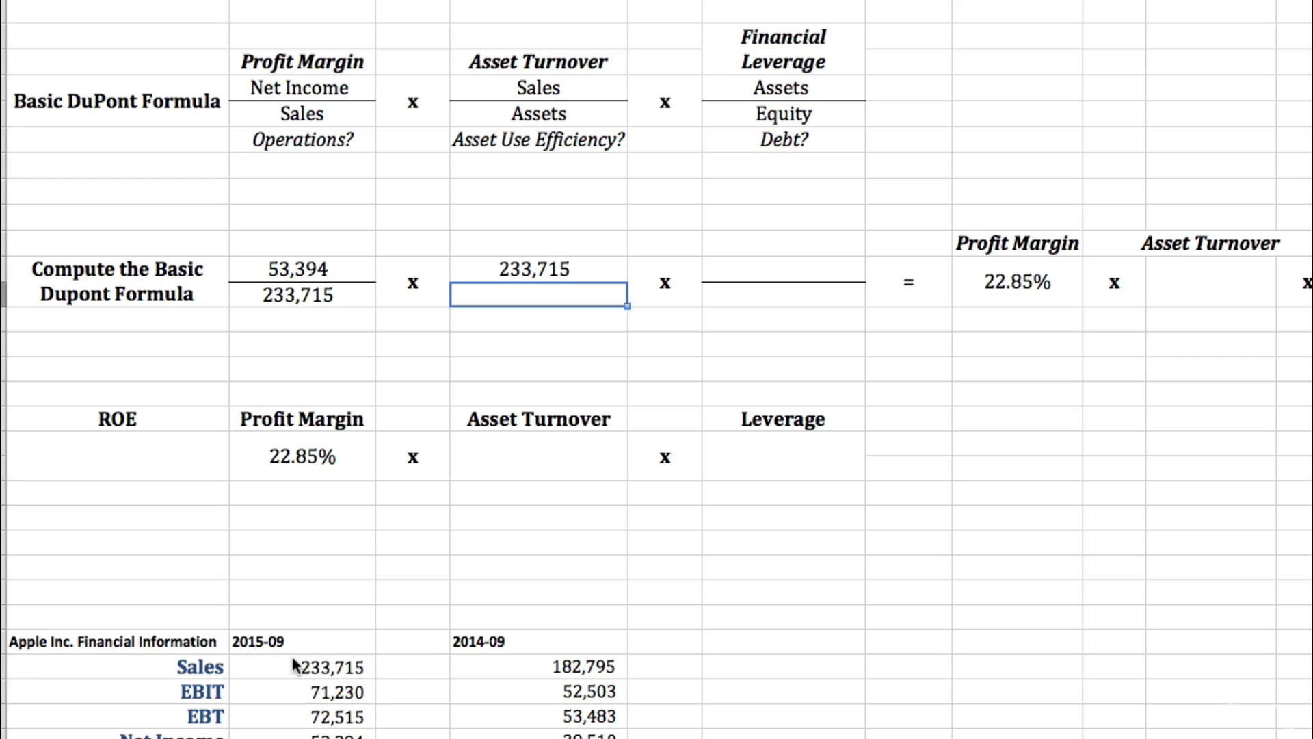
pyautogui.write('+')
pyautogui.scroll(-2, 409, 630)
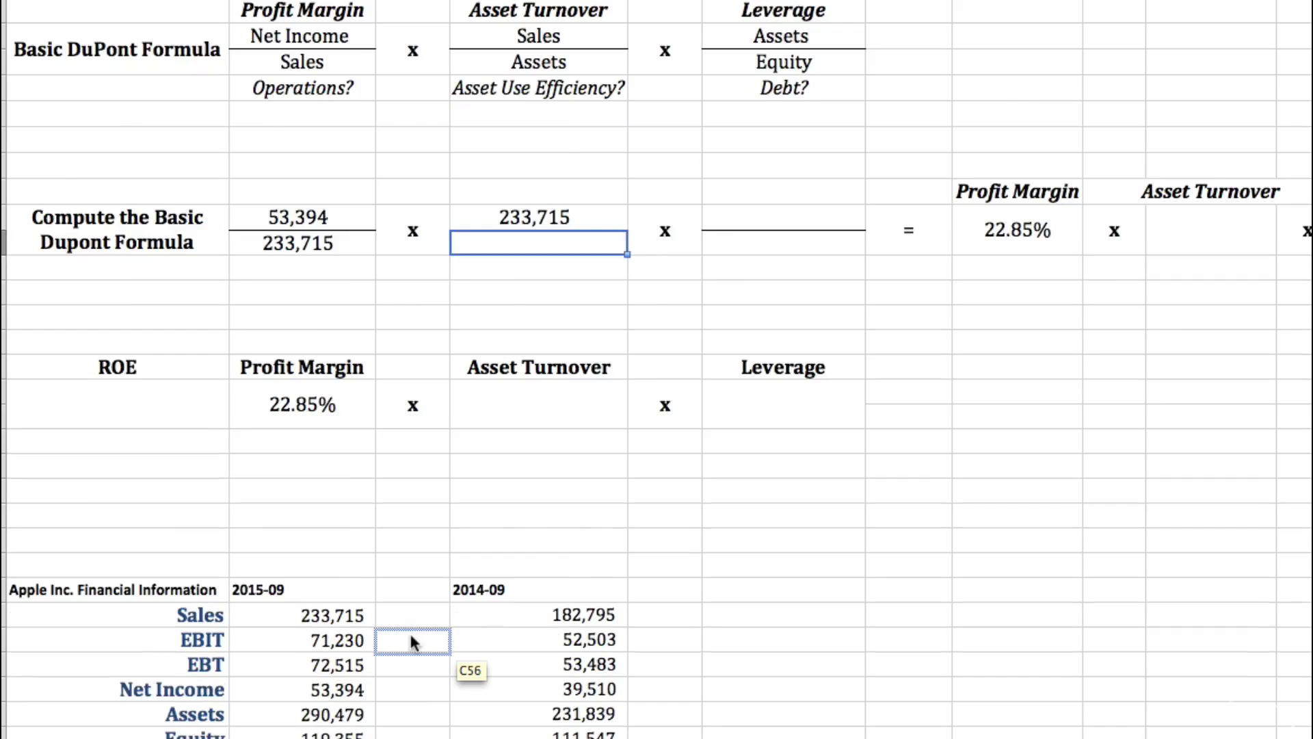
pyautogui.scroll(-4, 409, 640)
pyautogui.click(335, 612)
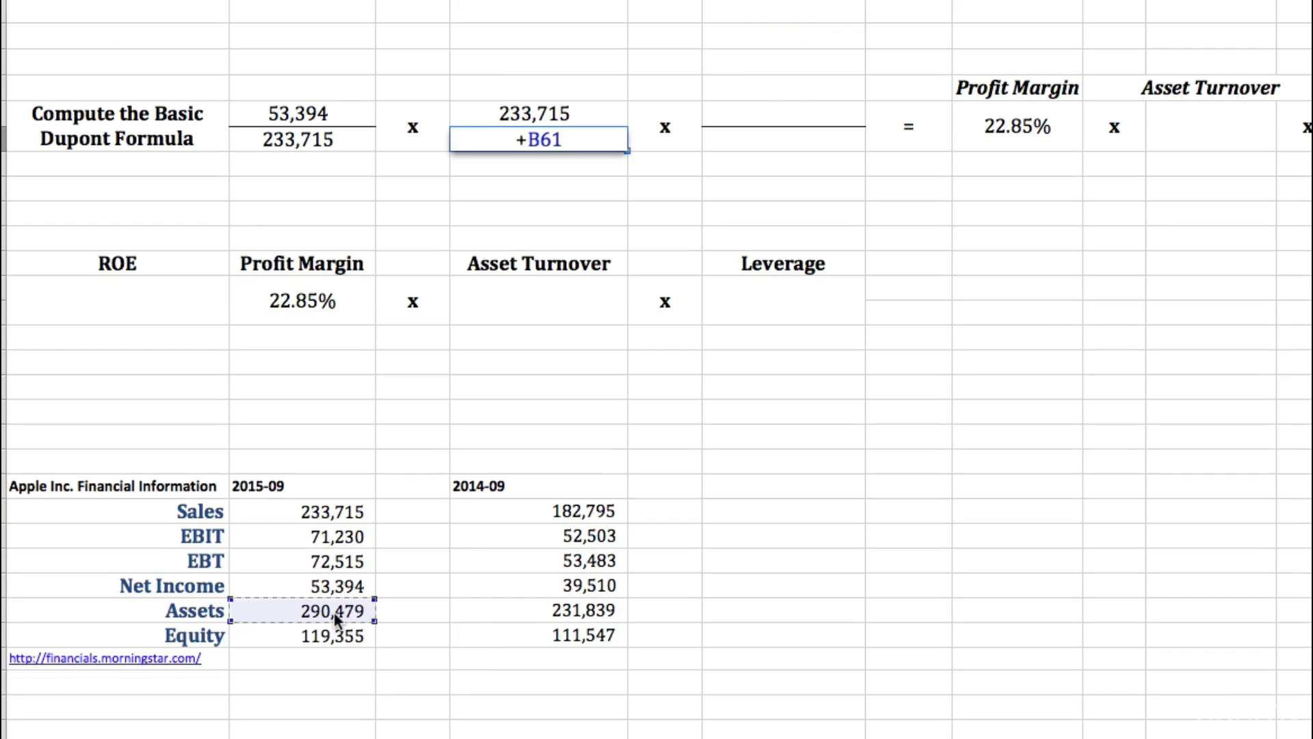
pyautogui.press('Return')
# Step: Link leverage to 2015 Assets over Equity (290,479/119,355) for 243%, making ROE 45%
pyautogui.scroll(5, 574, 577)
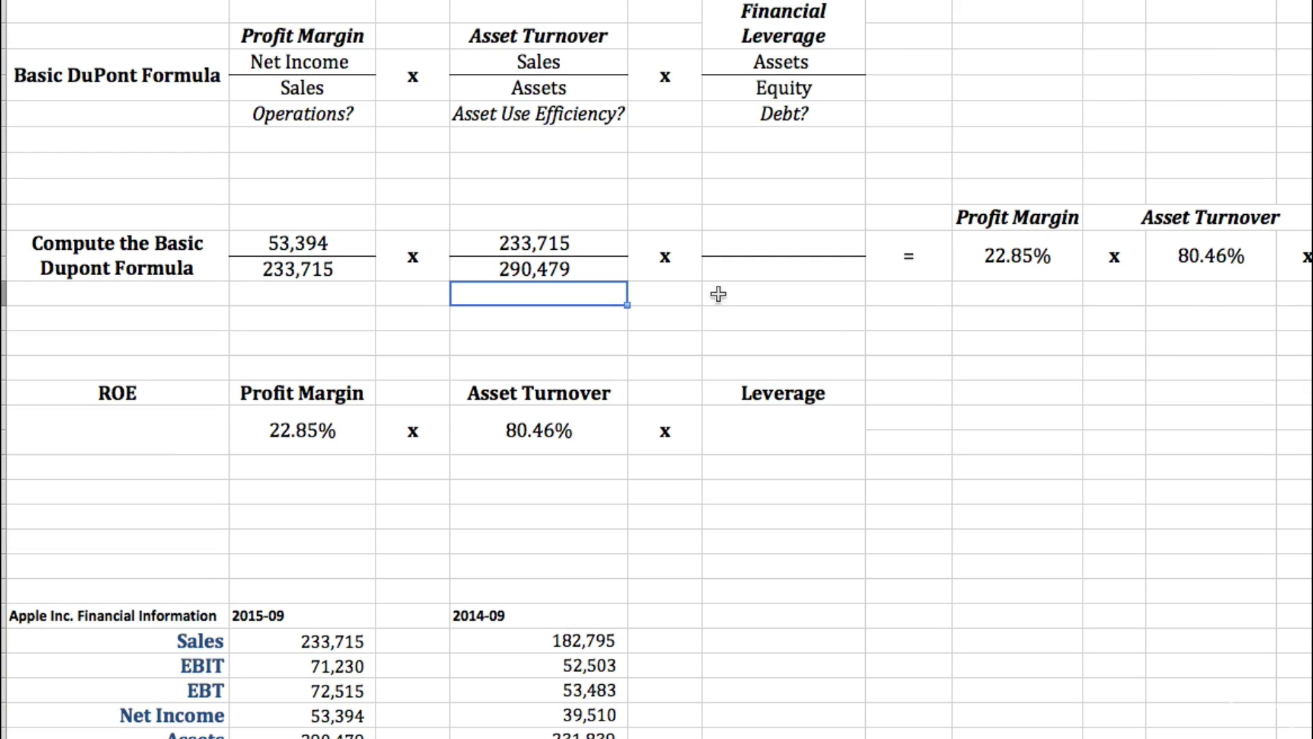
pyautogui.click(798, 250)
pyautogui.write('+')
pyautogui.click(459, 496)
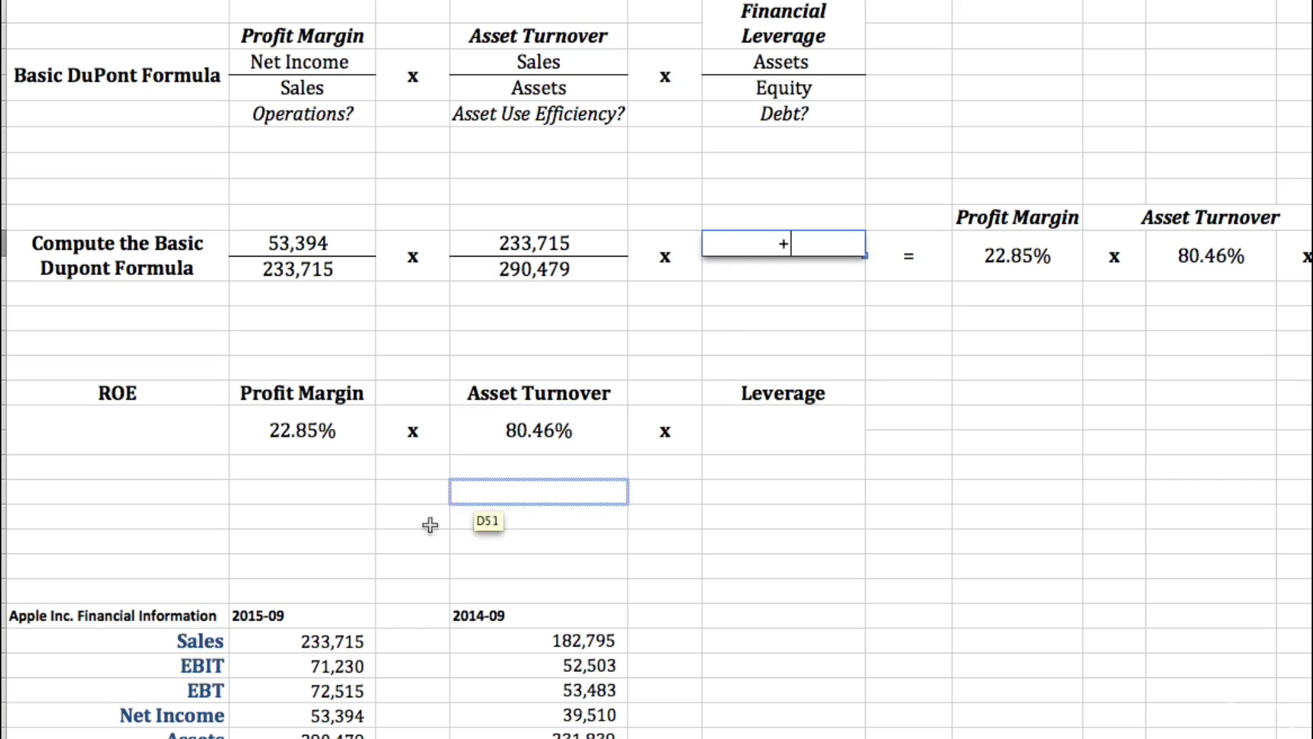
pyautogui.scroll(-1, 429, 525)
pyautogui.click(295, 714)
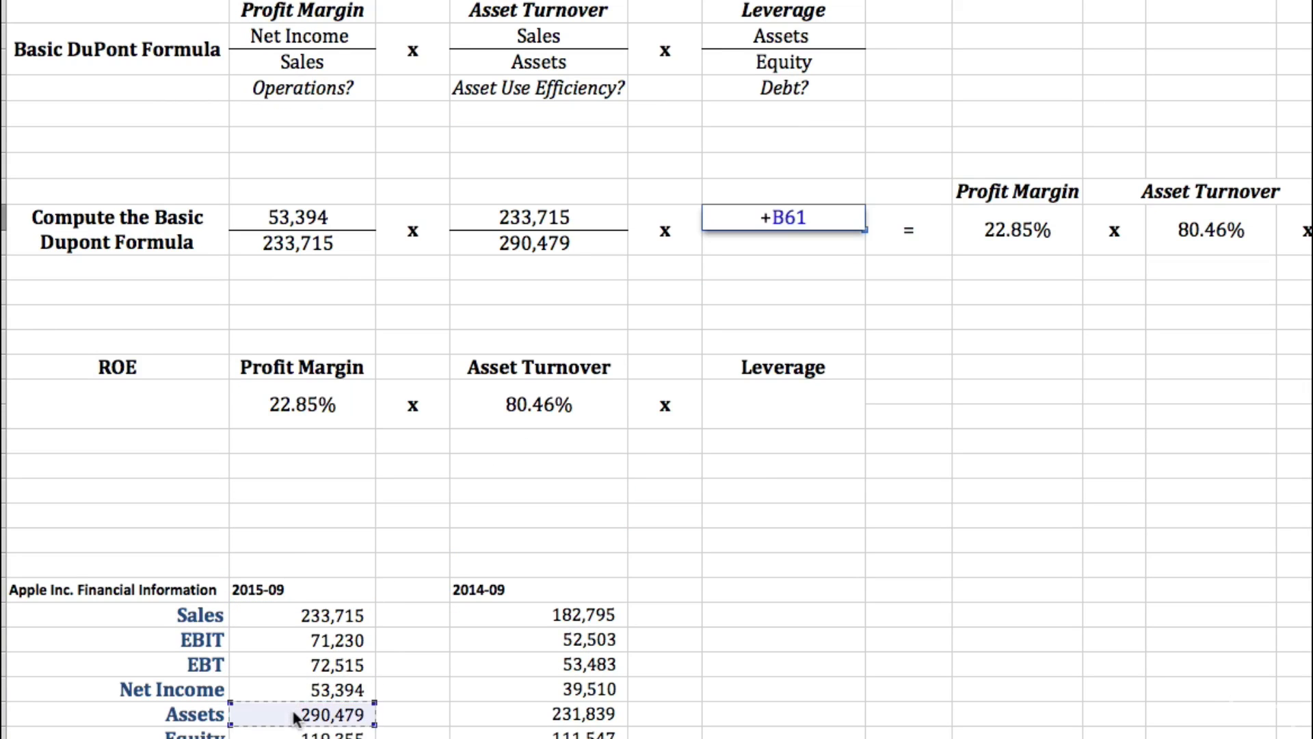
pyautogui.press('Return')
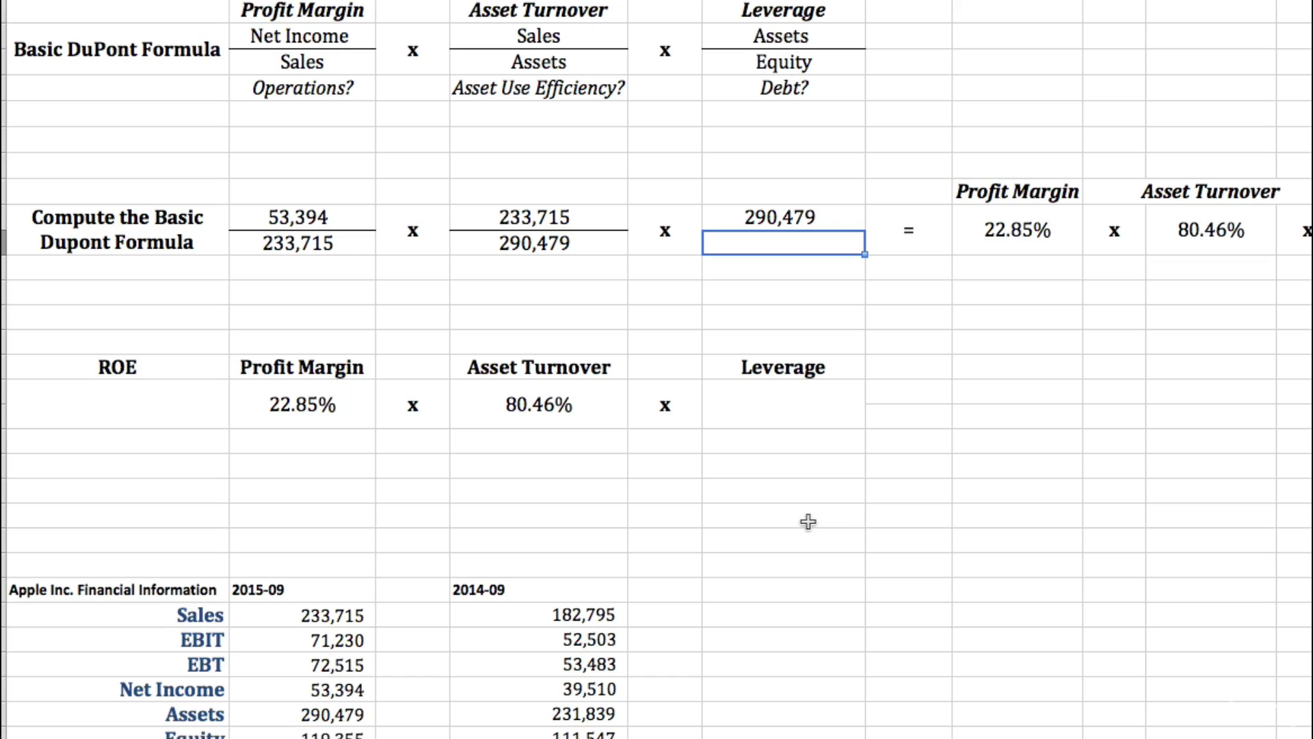
pyautogui.write('+')
pyautogui.click(333, 734)
pyautogui.press('Return')
pyautogui.click(802, 37)
pyautogui.click(820, 63)
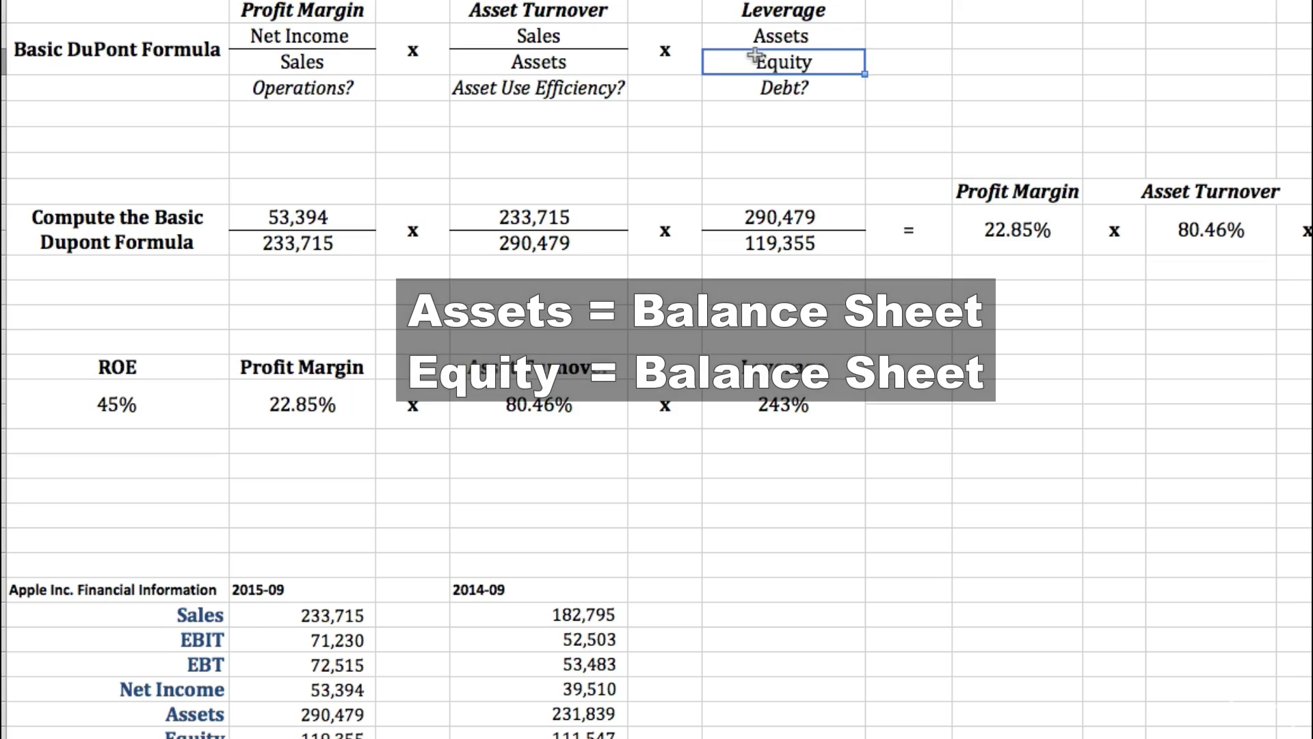
pyautogui.click(548, 34)
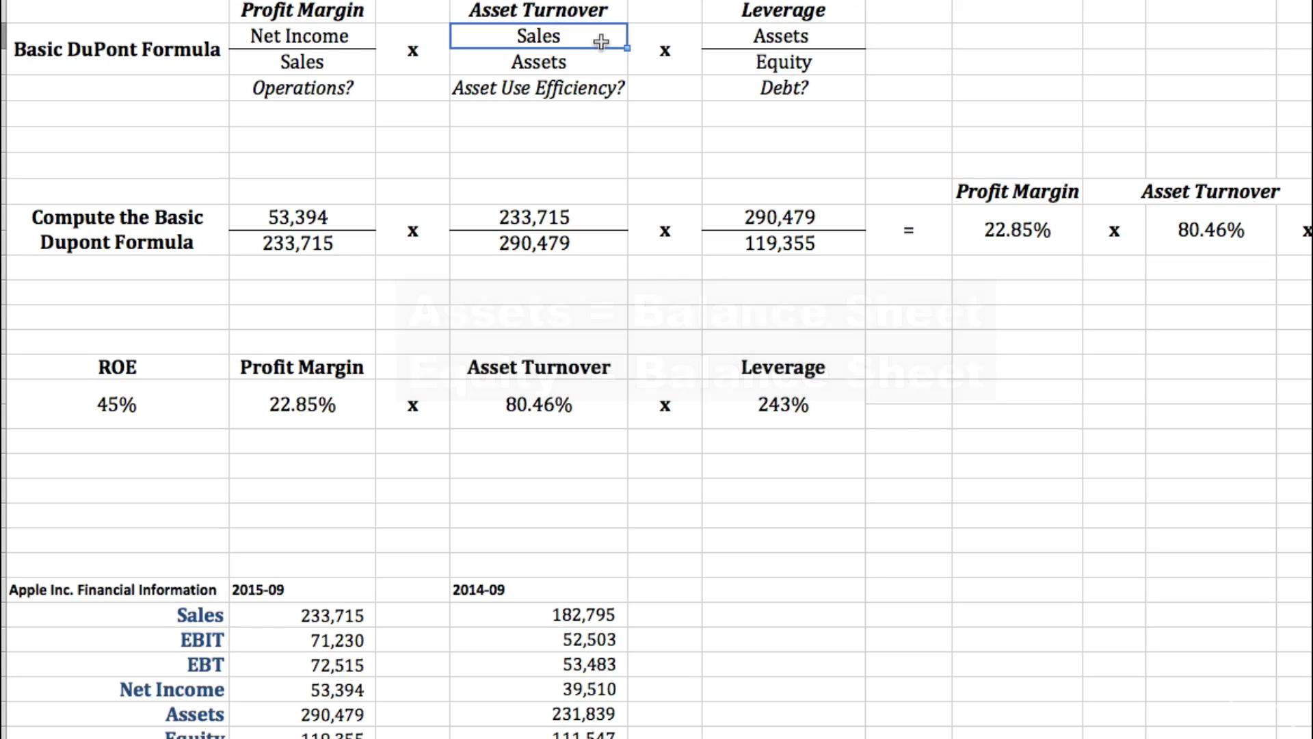
pyautogui.click(581, 59)
pyautogui.click(329, 36)
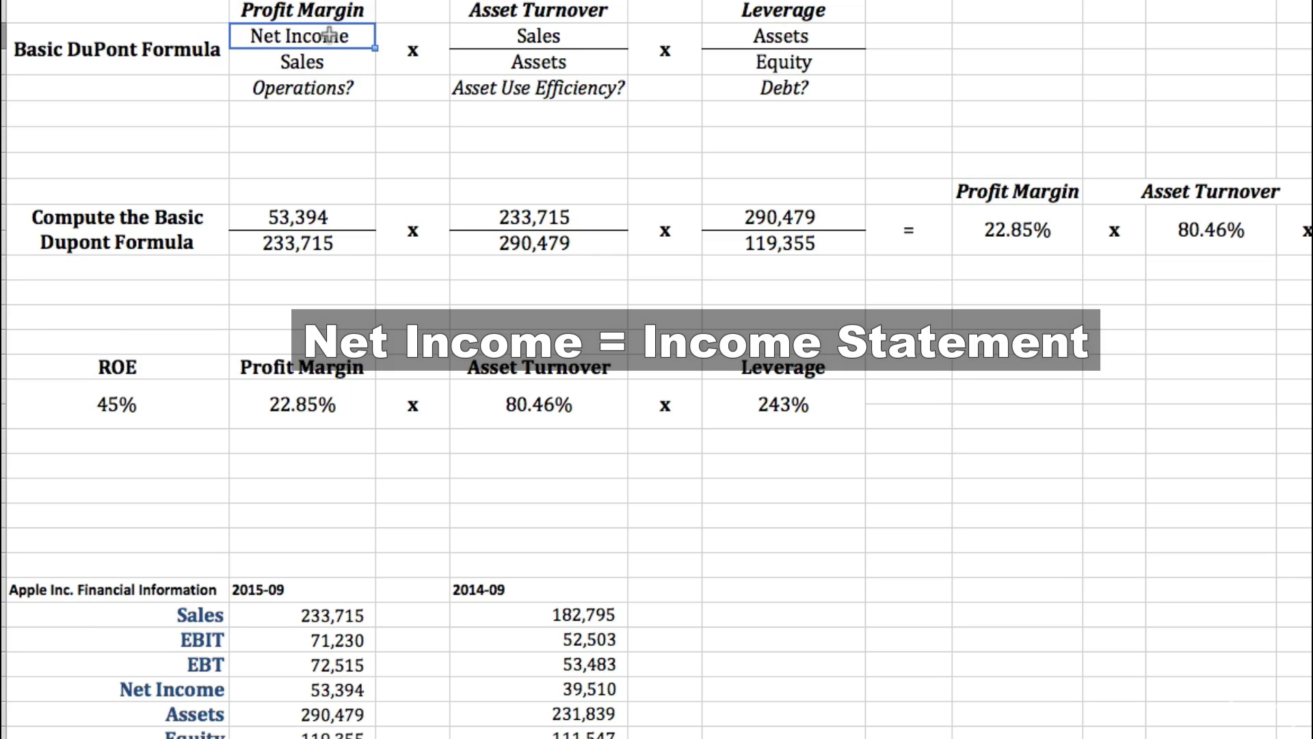
pyautogui.click(336, 58)
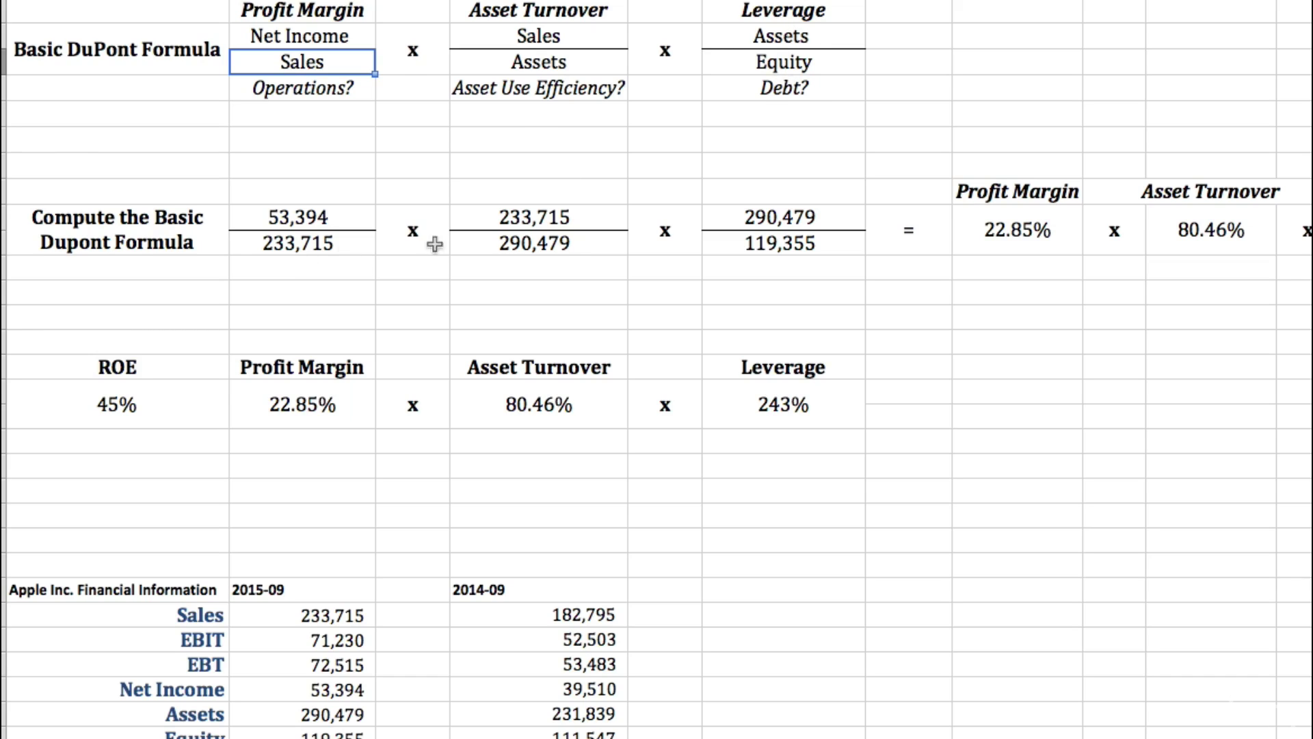
pyautogui.scroll(1, 564, 257)
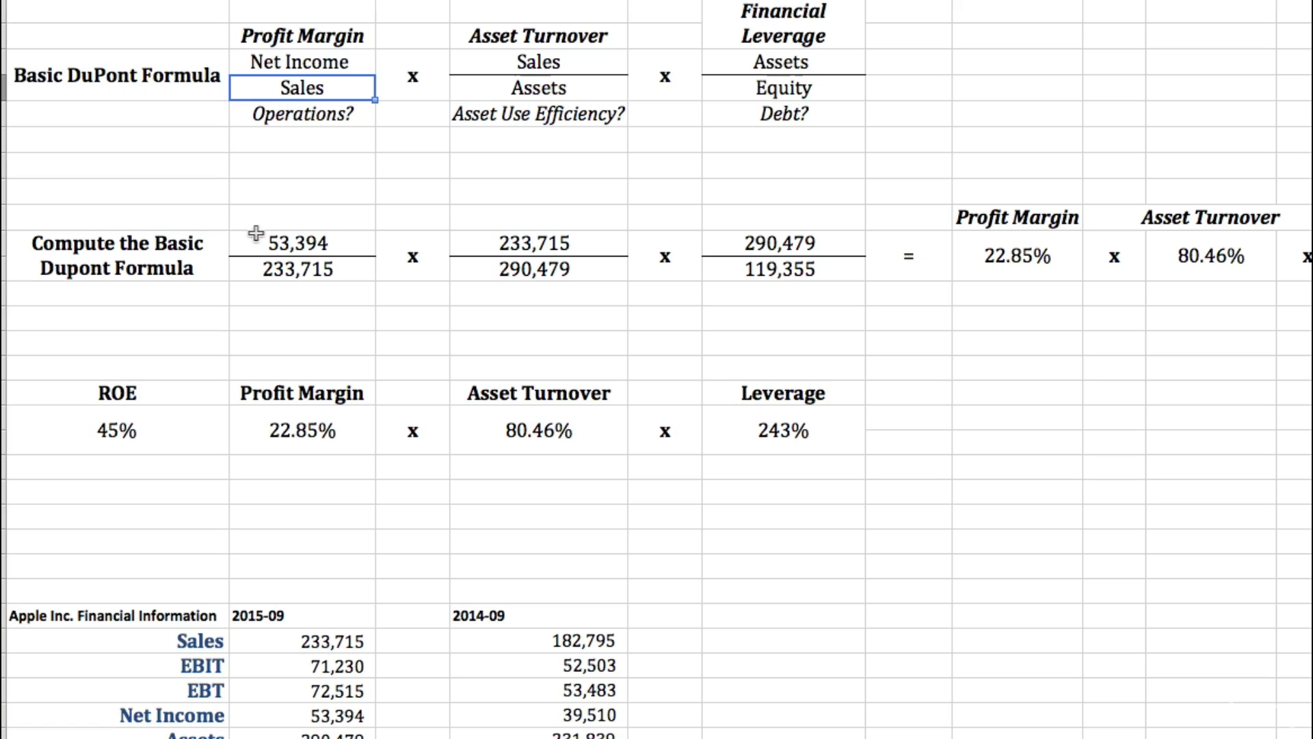
pyautogui.click(1024, 222)
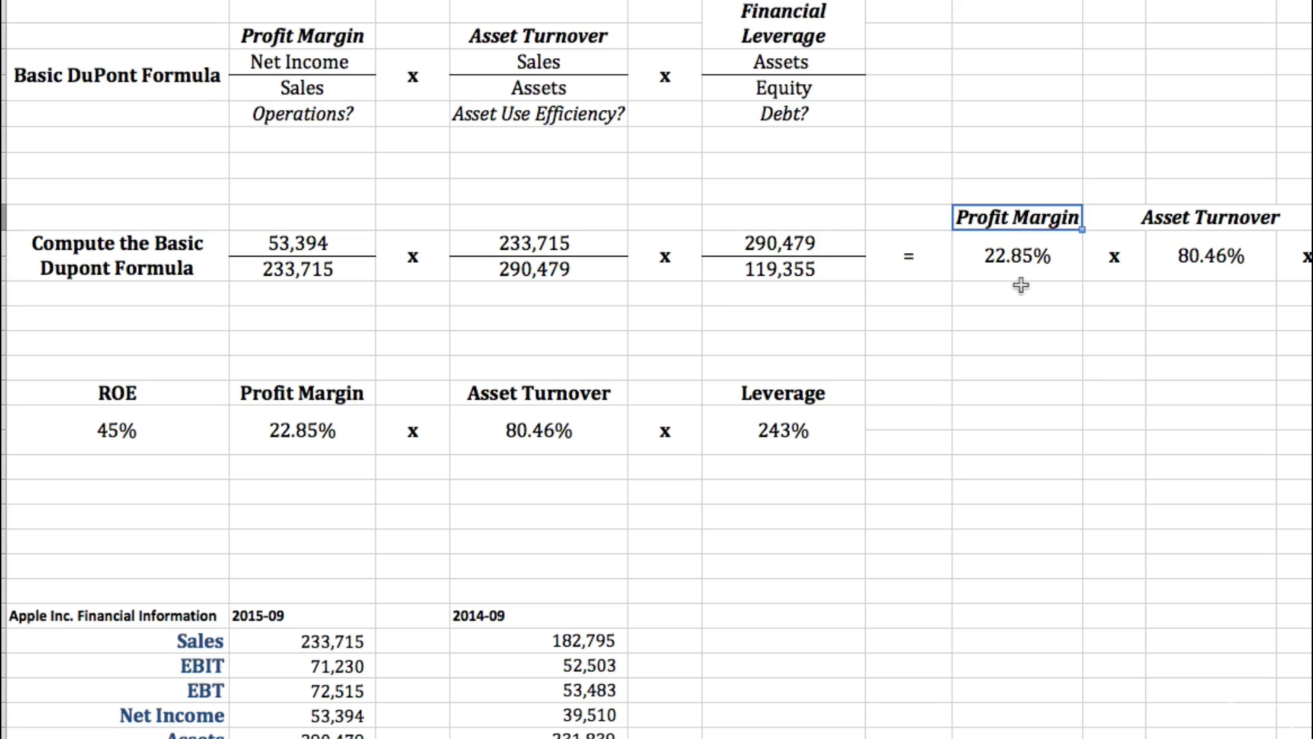
pyautogui.click(1217, 217)
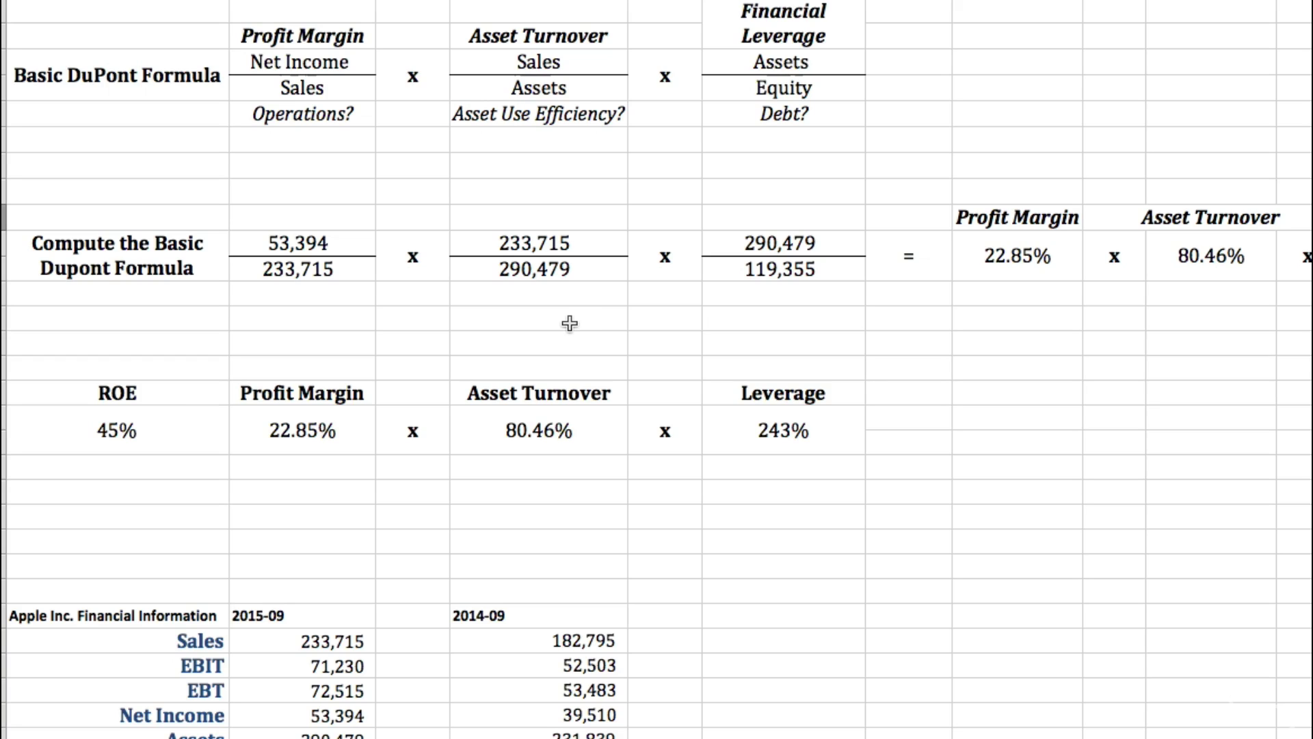
pyautogui.scroll(-1, 111, 348)
pyautogui.click(109, 405)
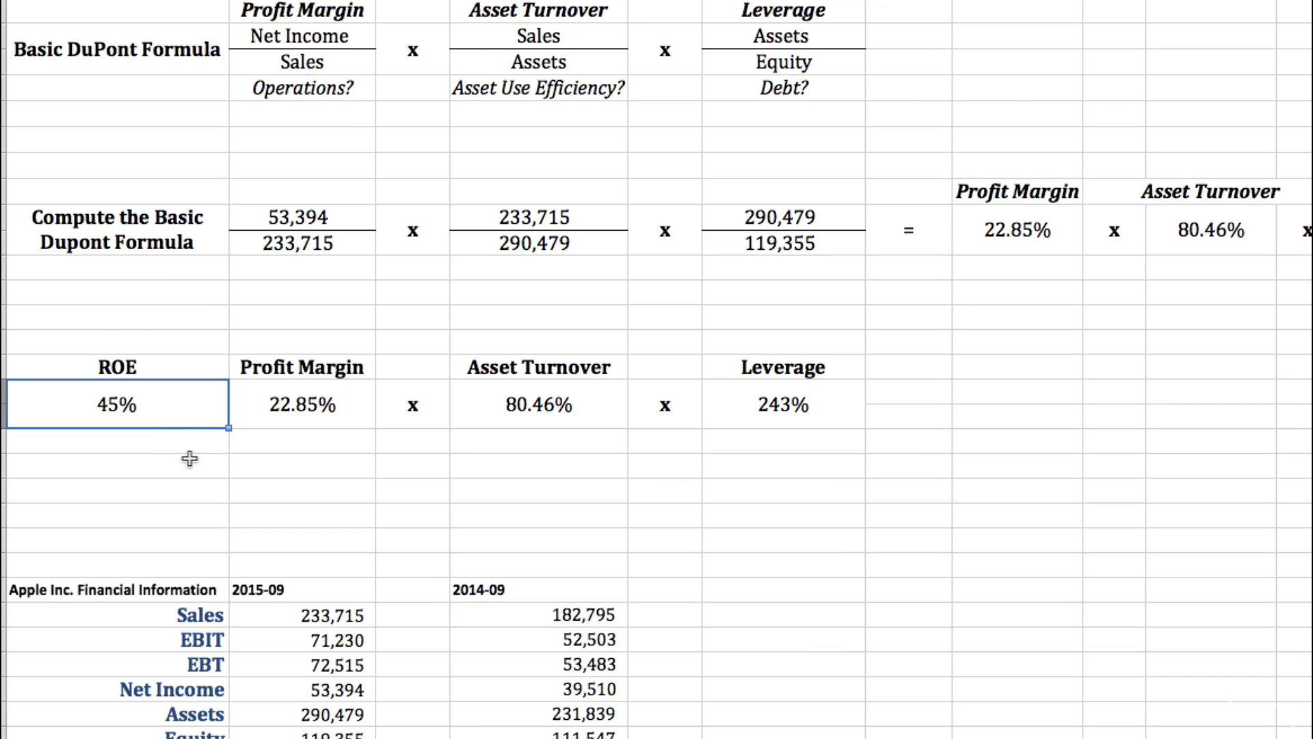
pyautogui.scroll(15, 189, 458)
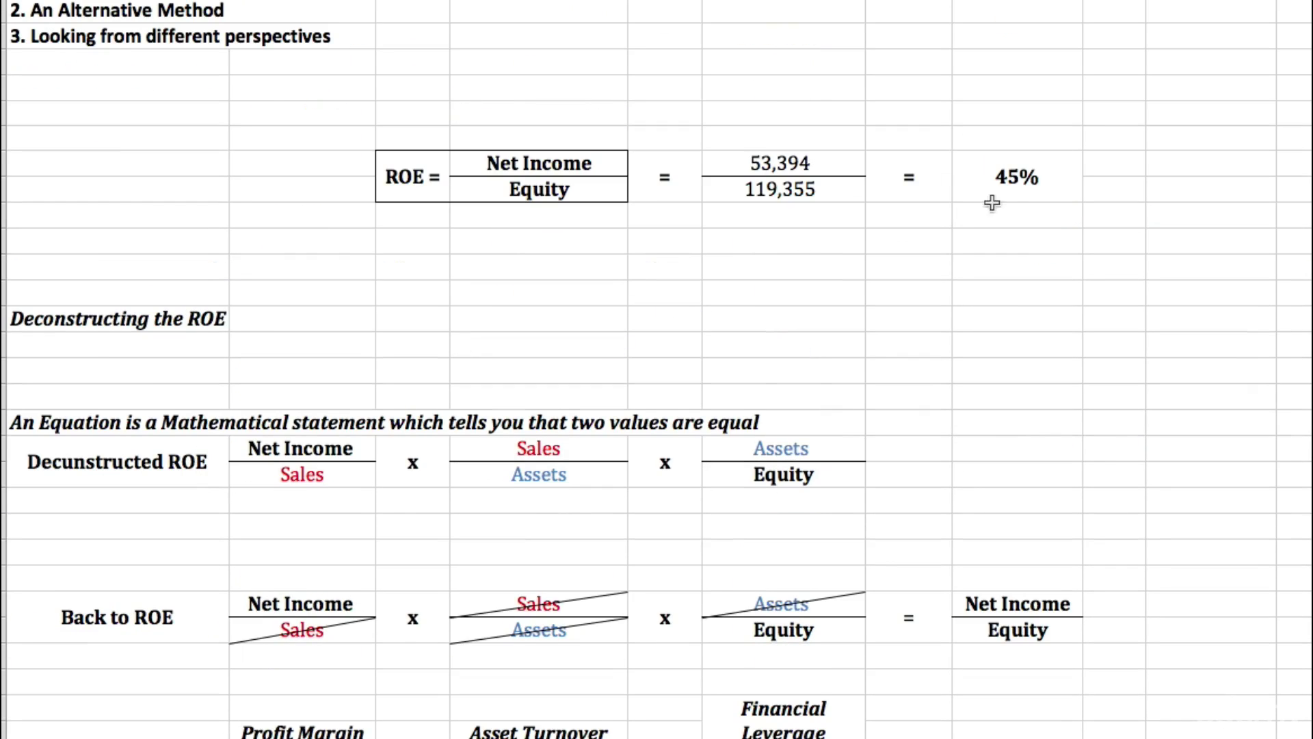
pyautogui.scroll(-15, 997, 192)
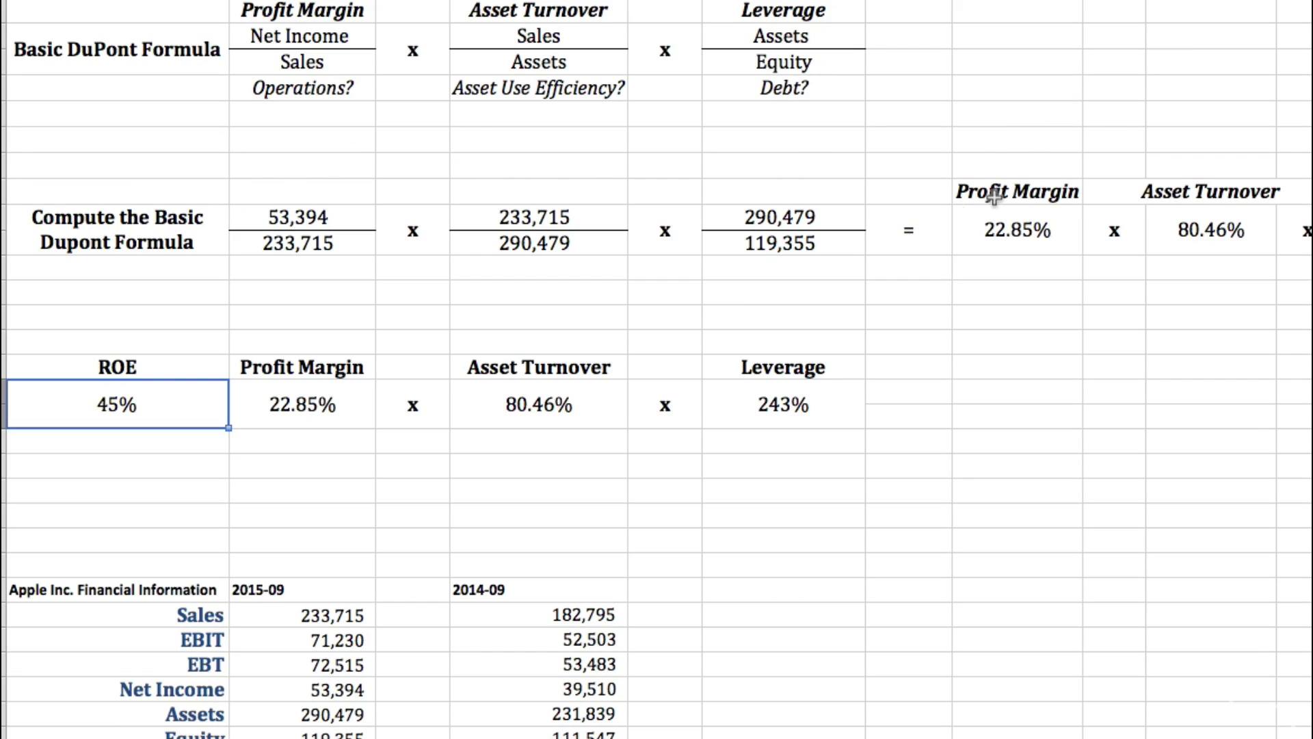
pyautogui.doubleClick(149, 399)
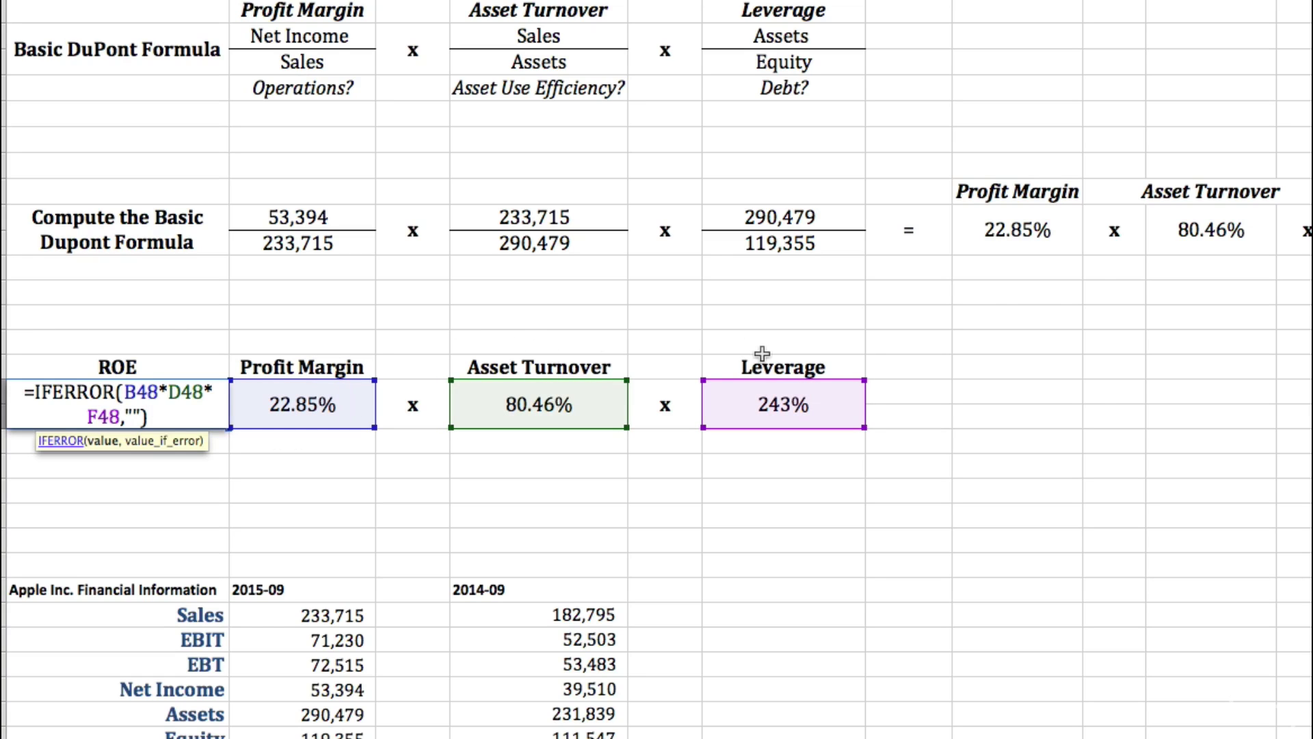
pyautogui.press('Return')
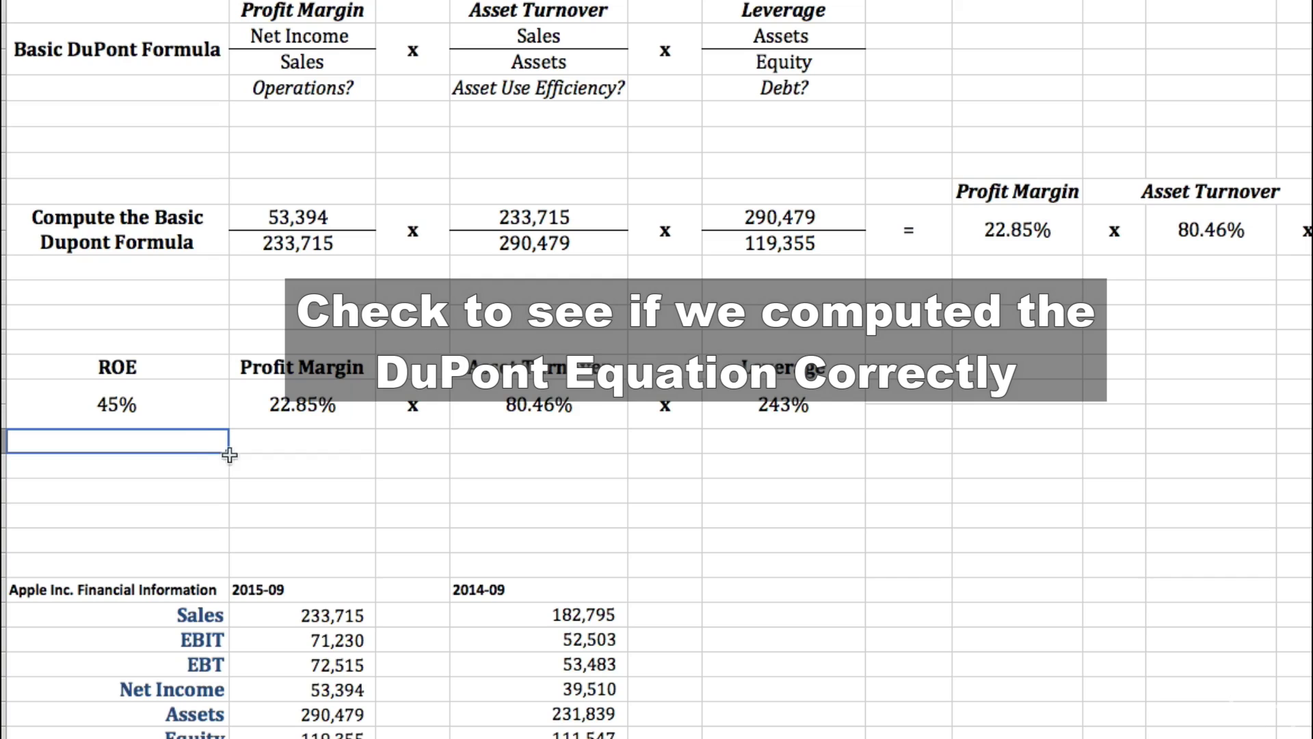
pyautogui.click(175, 413)
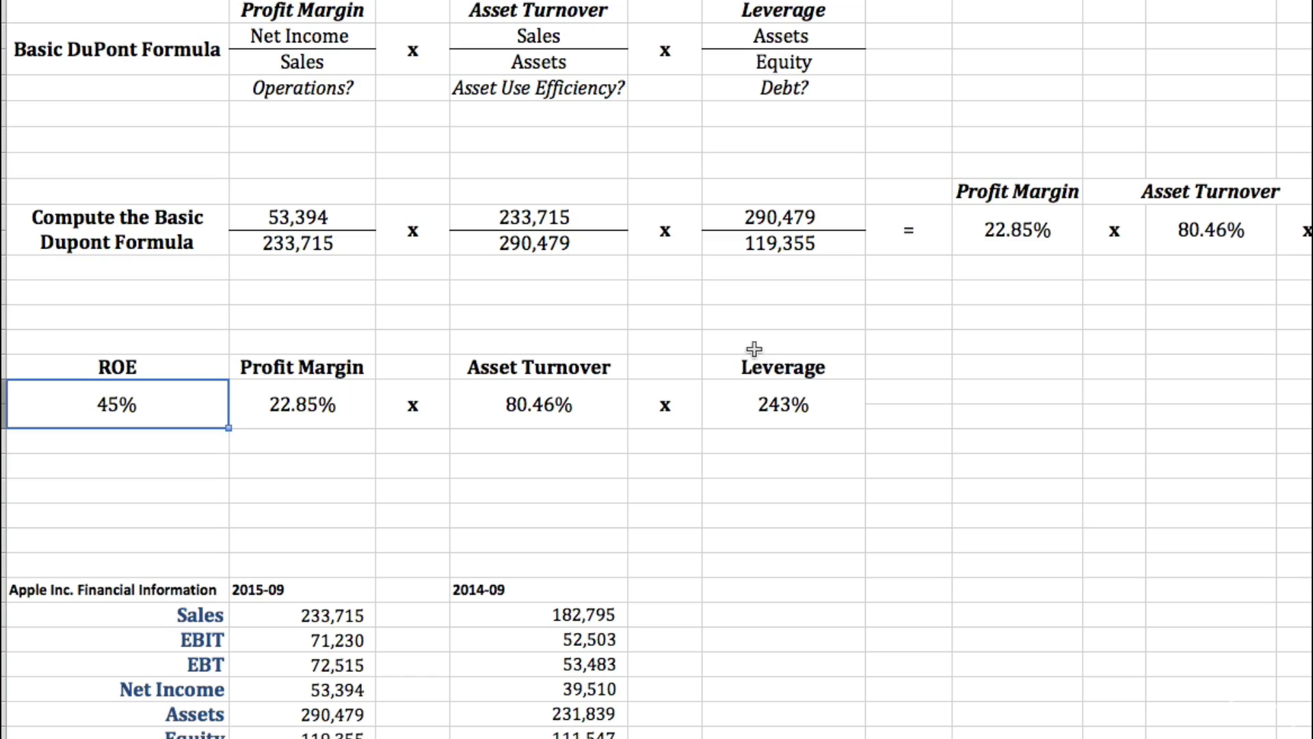
pyautogui.click(783, 363)
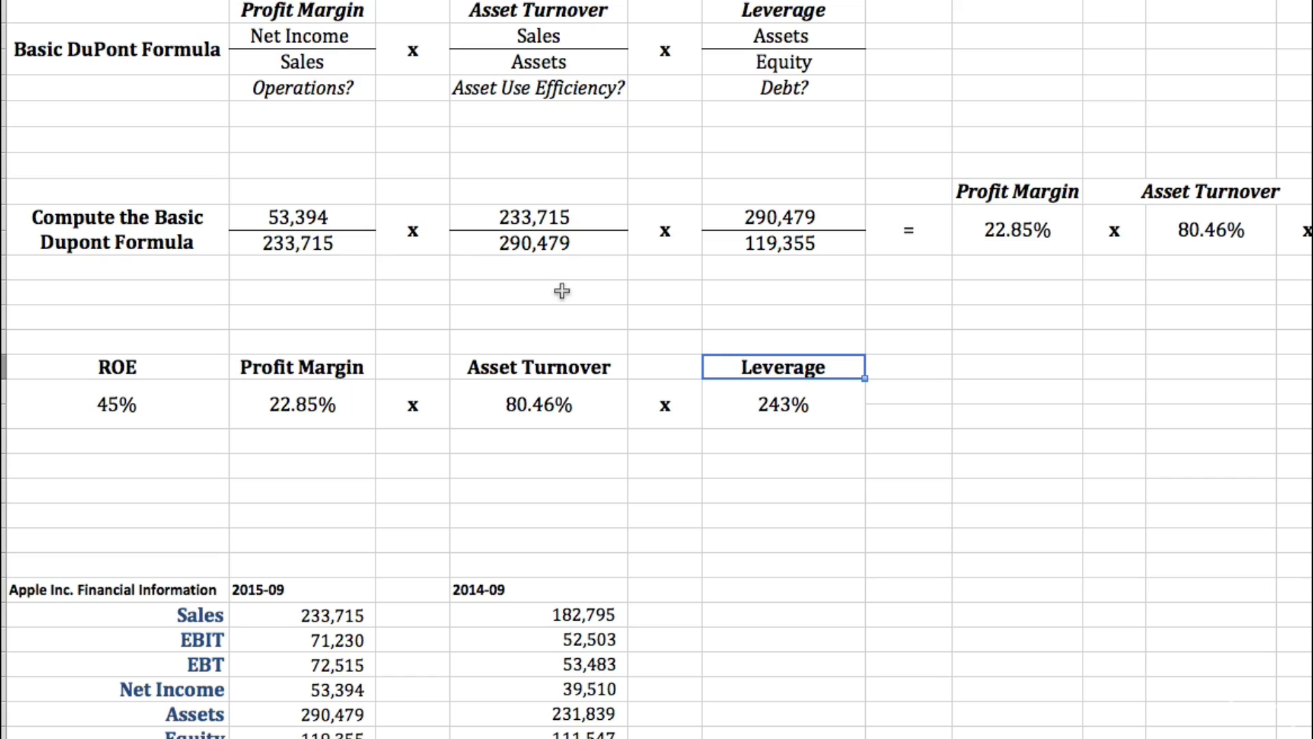
pyautogui.click(156, 355)
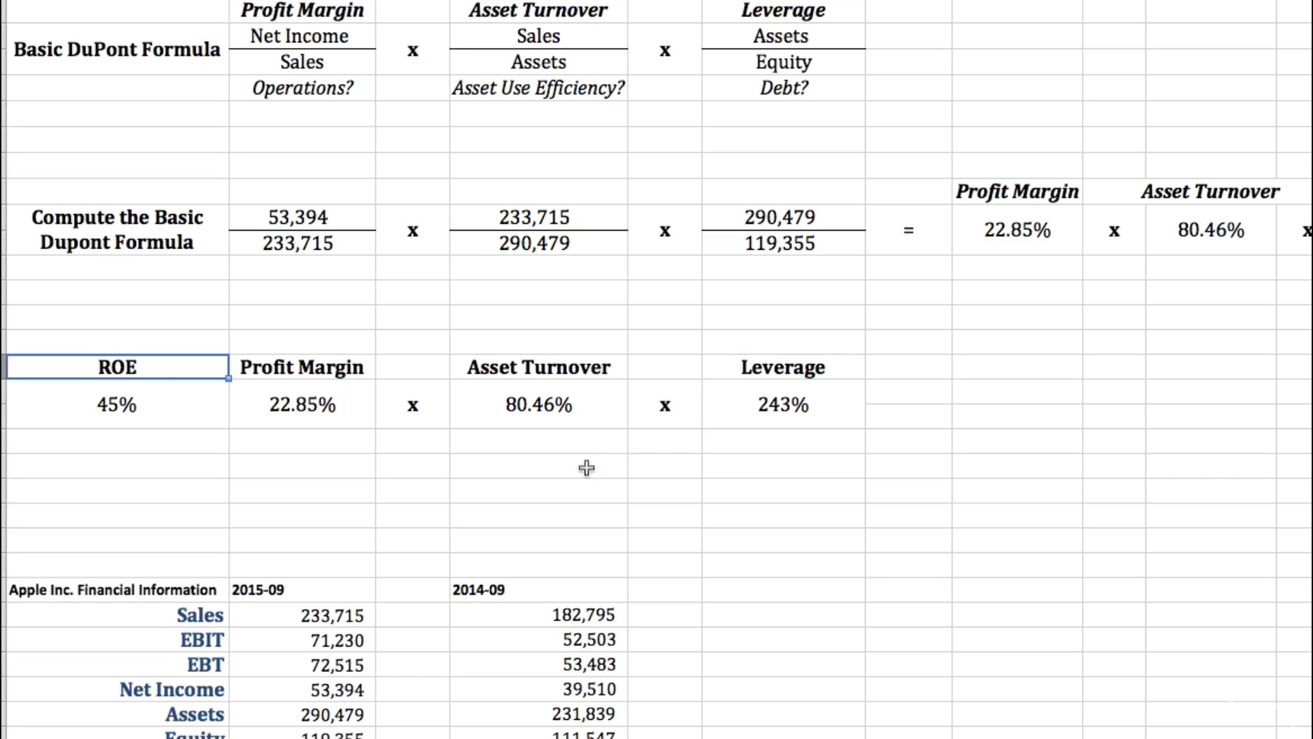
pyautogui.click(776, 369)
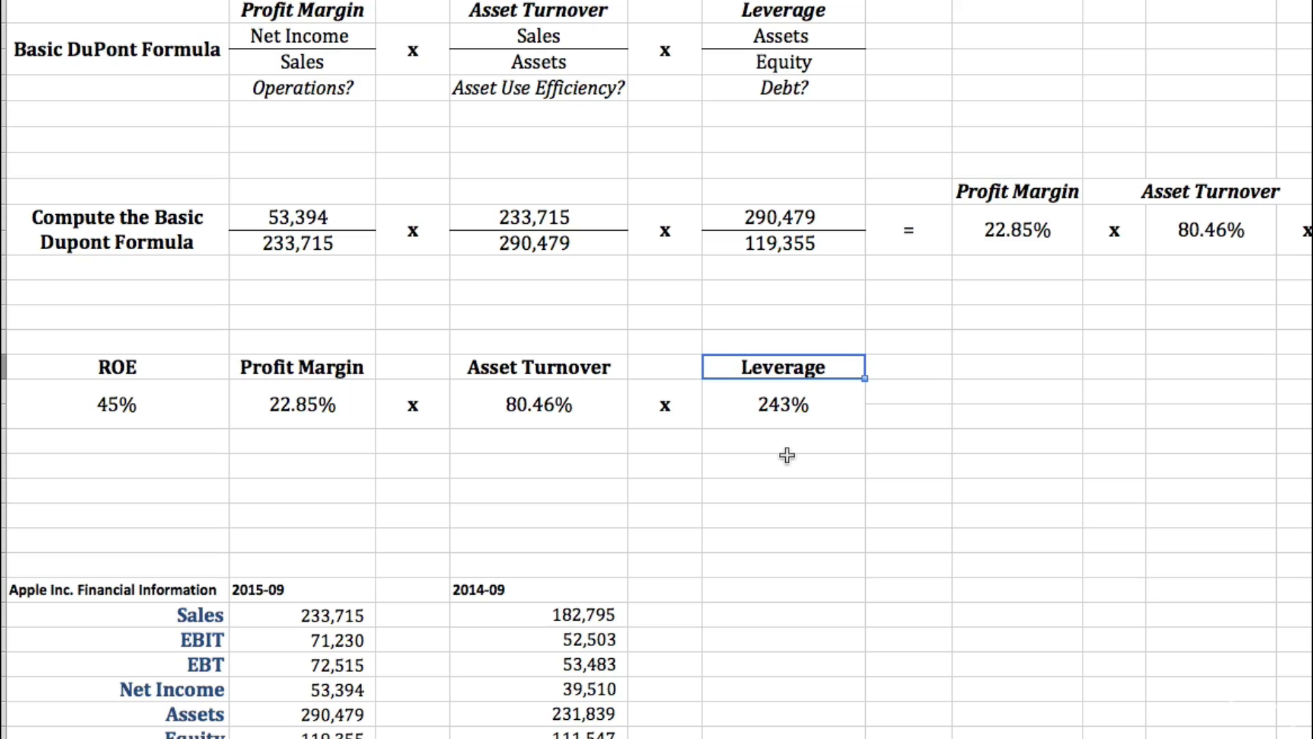
pyautogui.click(553, 363)
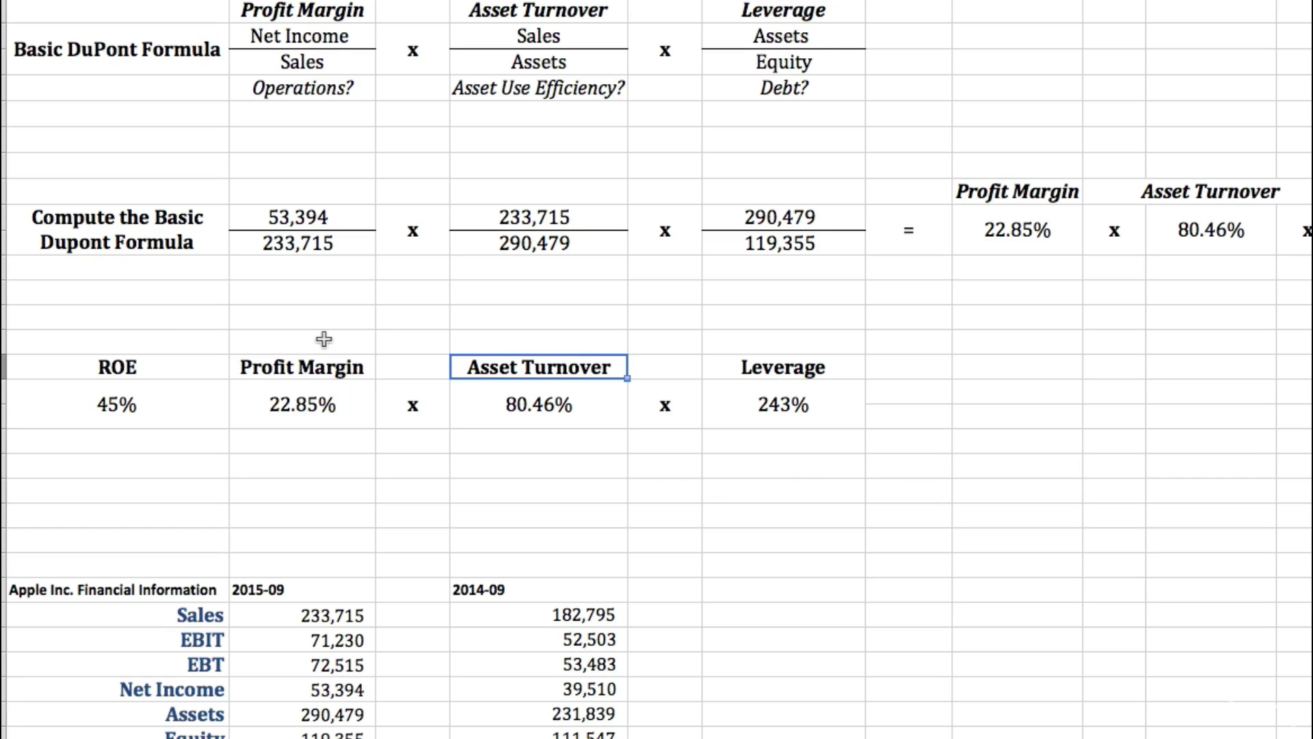
pyautogui.click(306, 362)
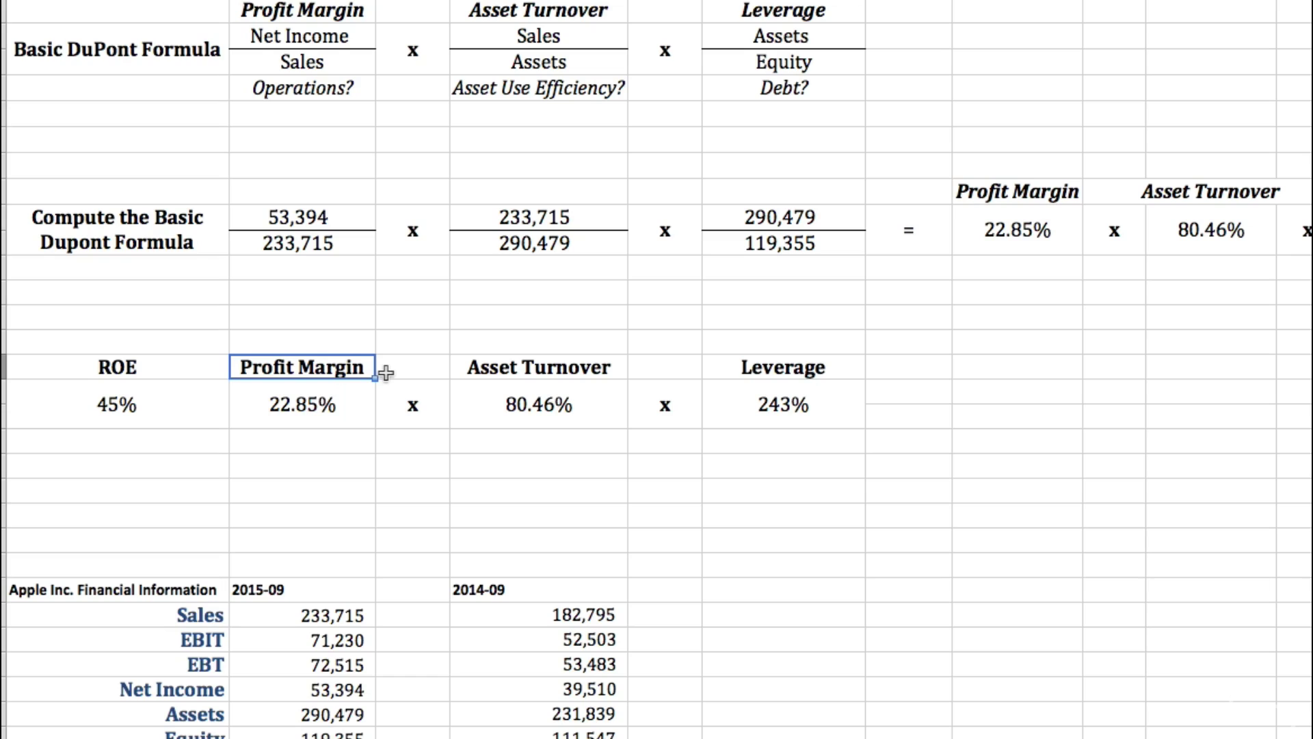
pyautogui.click(140, 359)
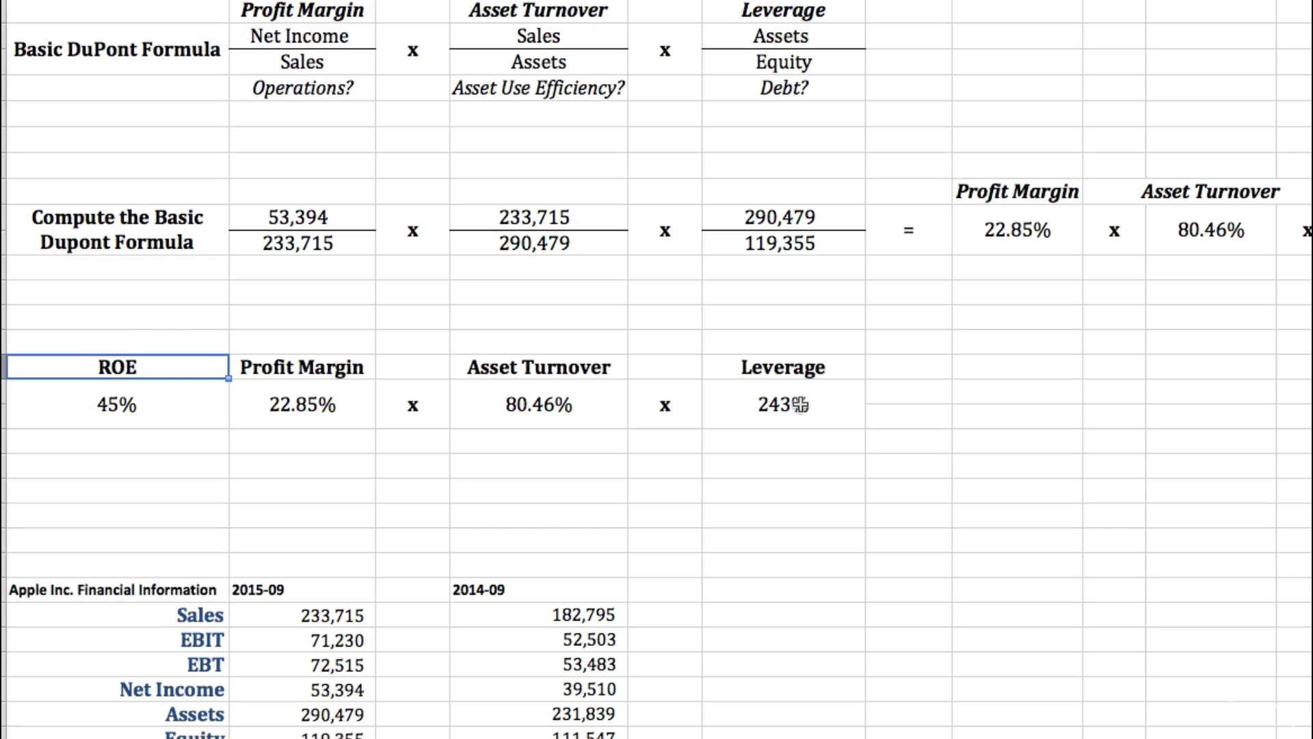
pyautogui.click(827, 371)
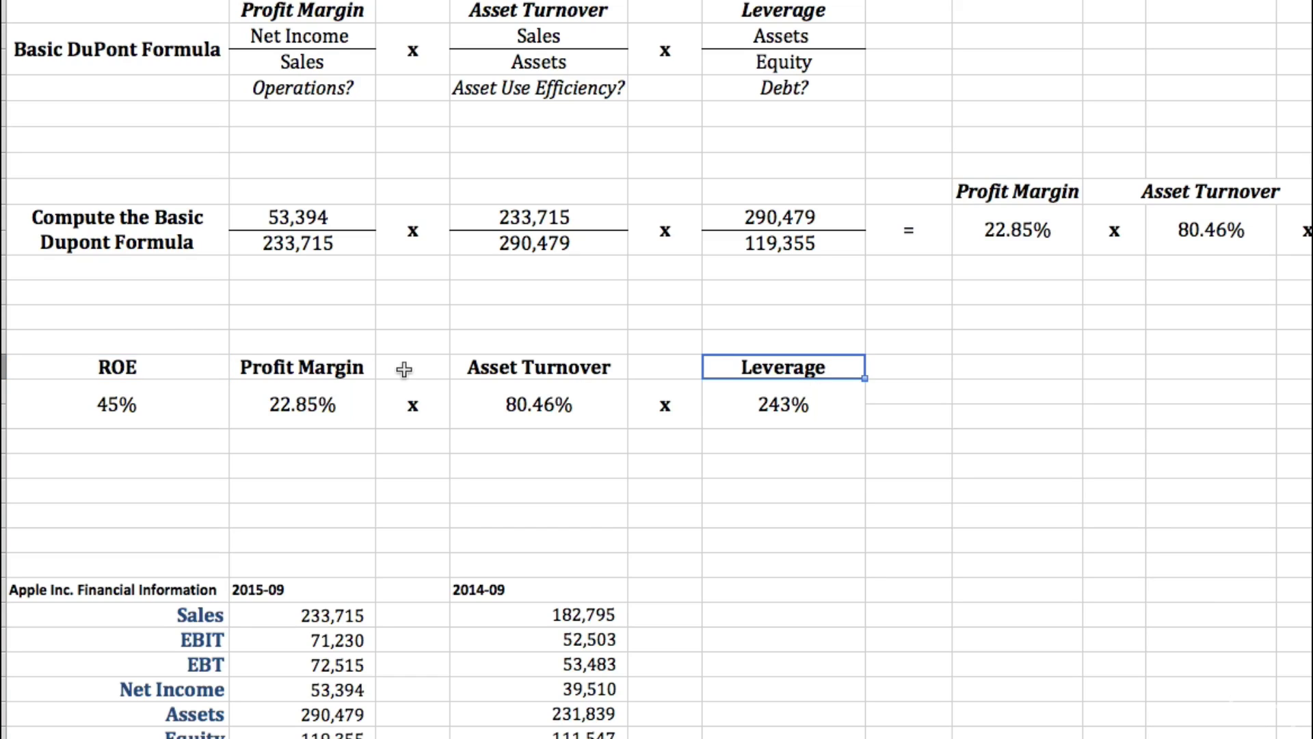
pyautogui.click(554, 359)
pyautogui.click(302, 372)
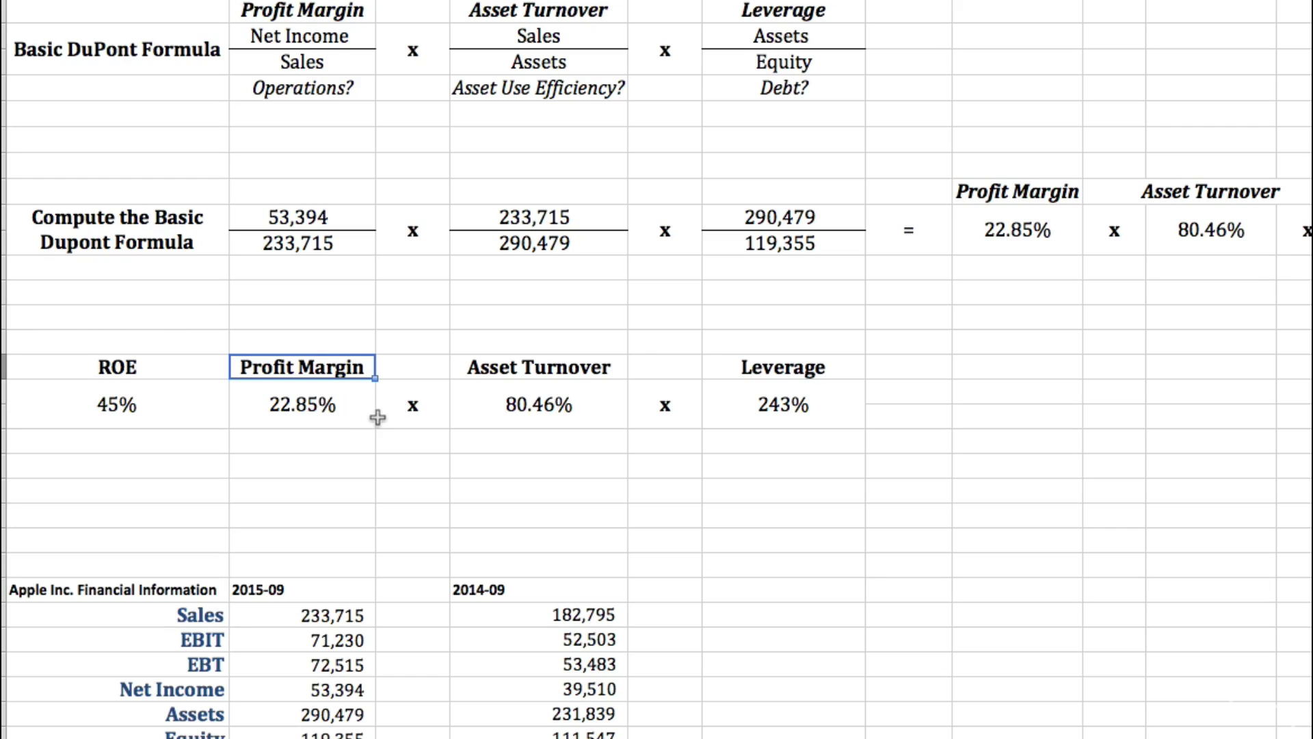
pyautogui.click(744, 363)
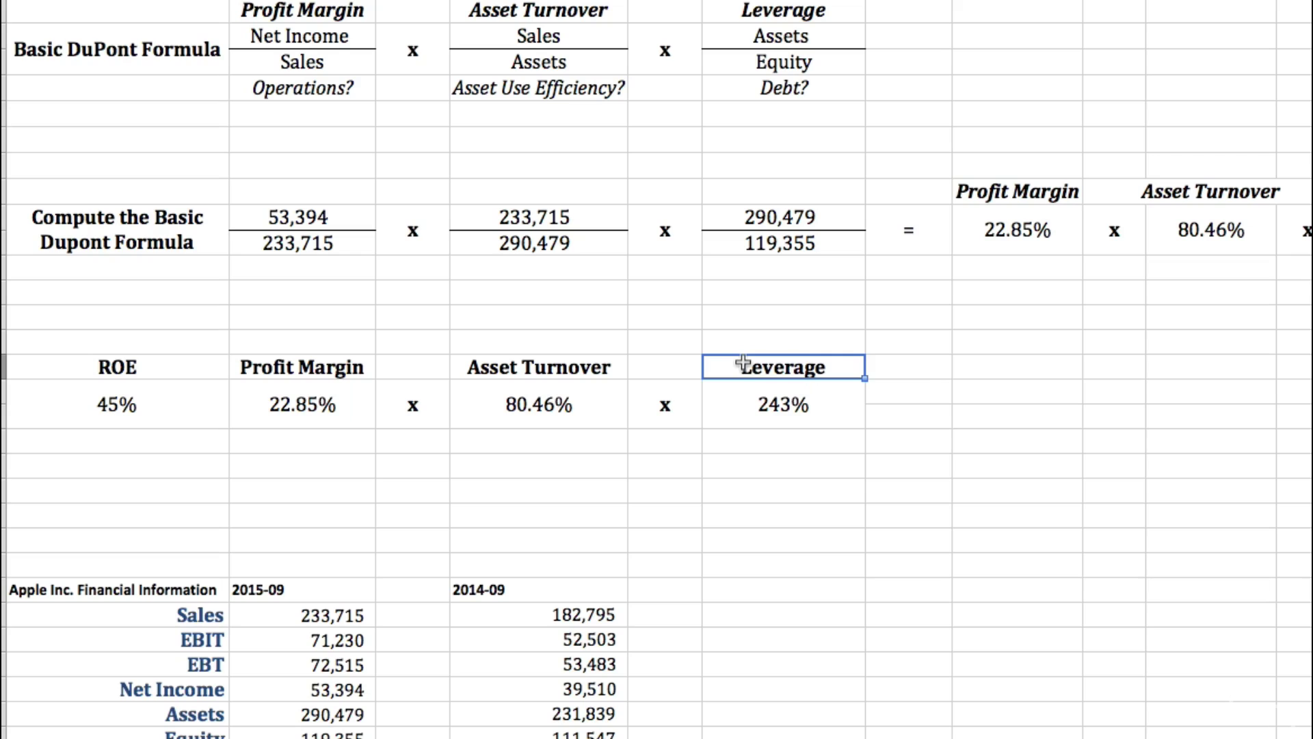
pyautogui.click(186, 374)
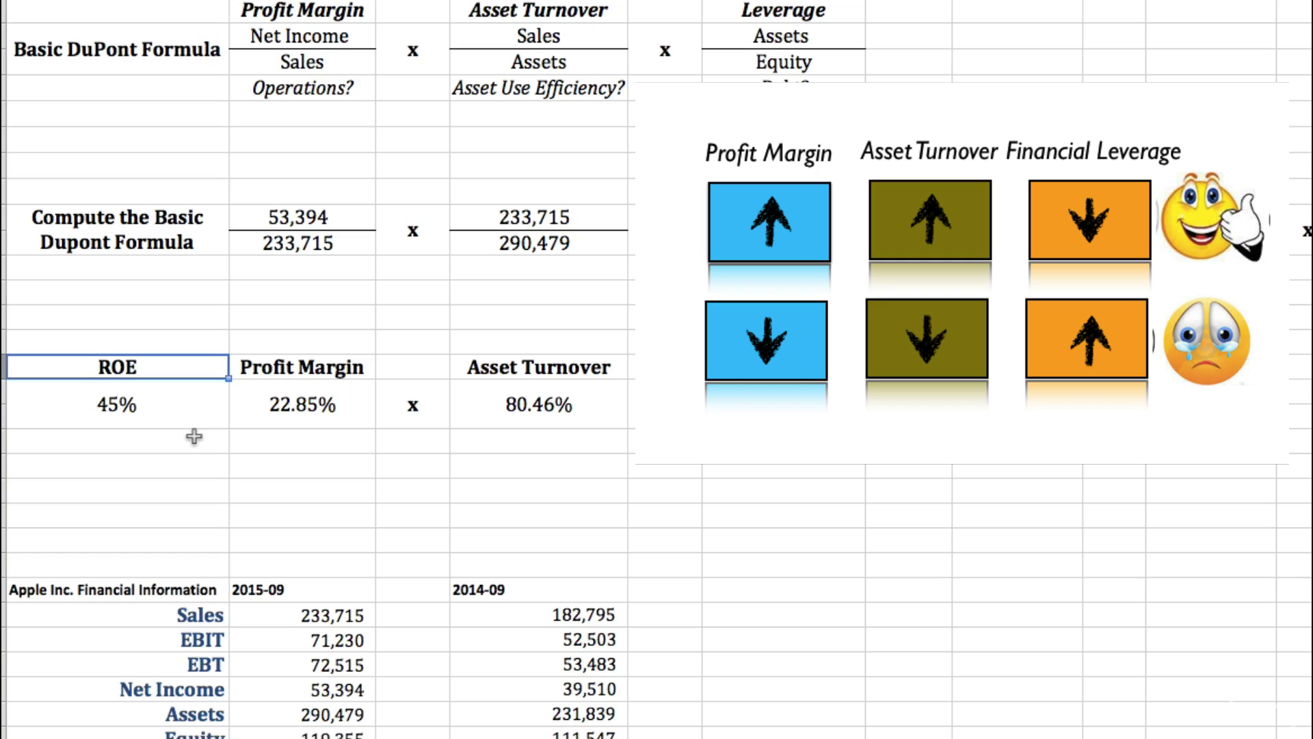
pyautogui.click(313, 370)
pyautogui.click(513, 370)
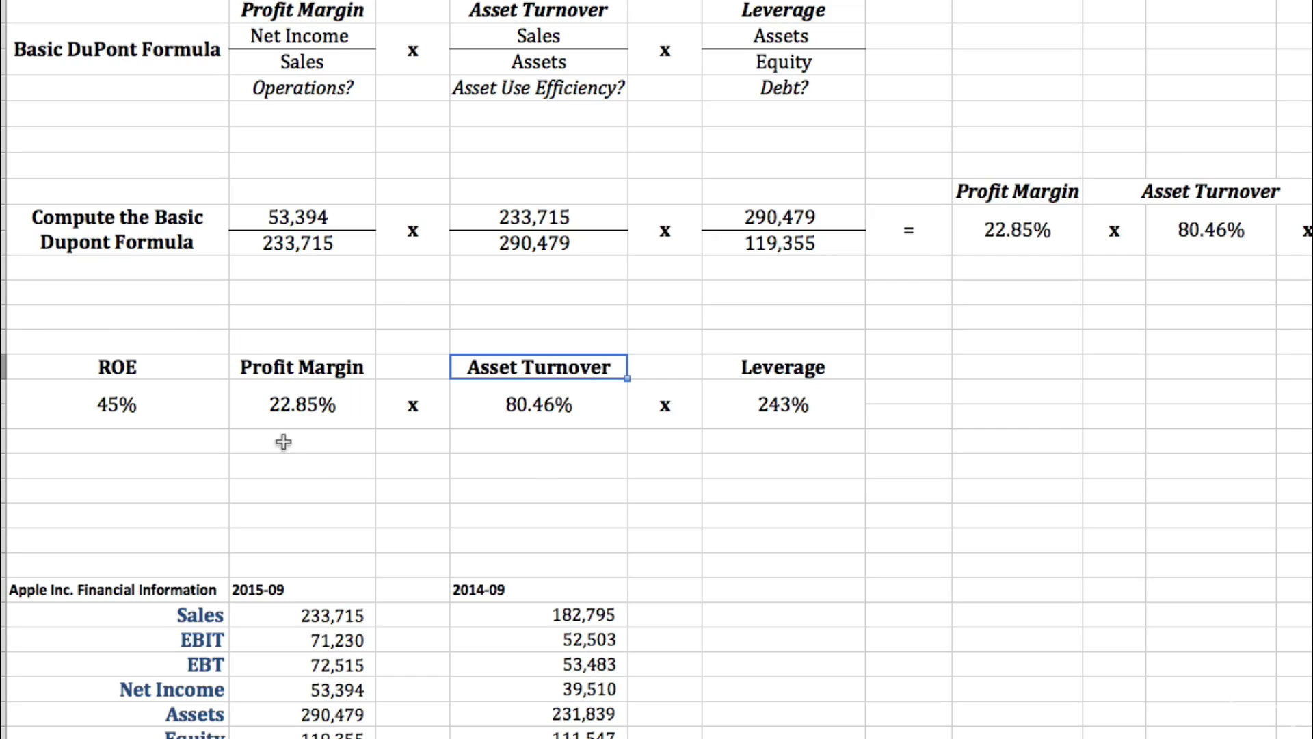
pyautogui.click(117, 361)
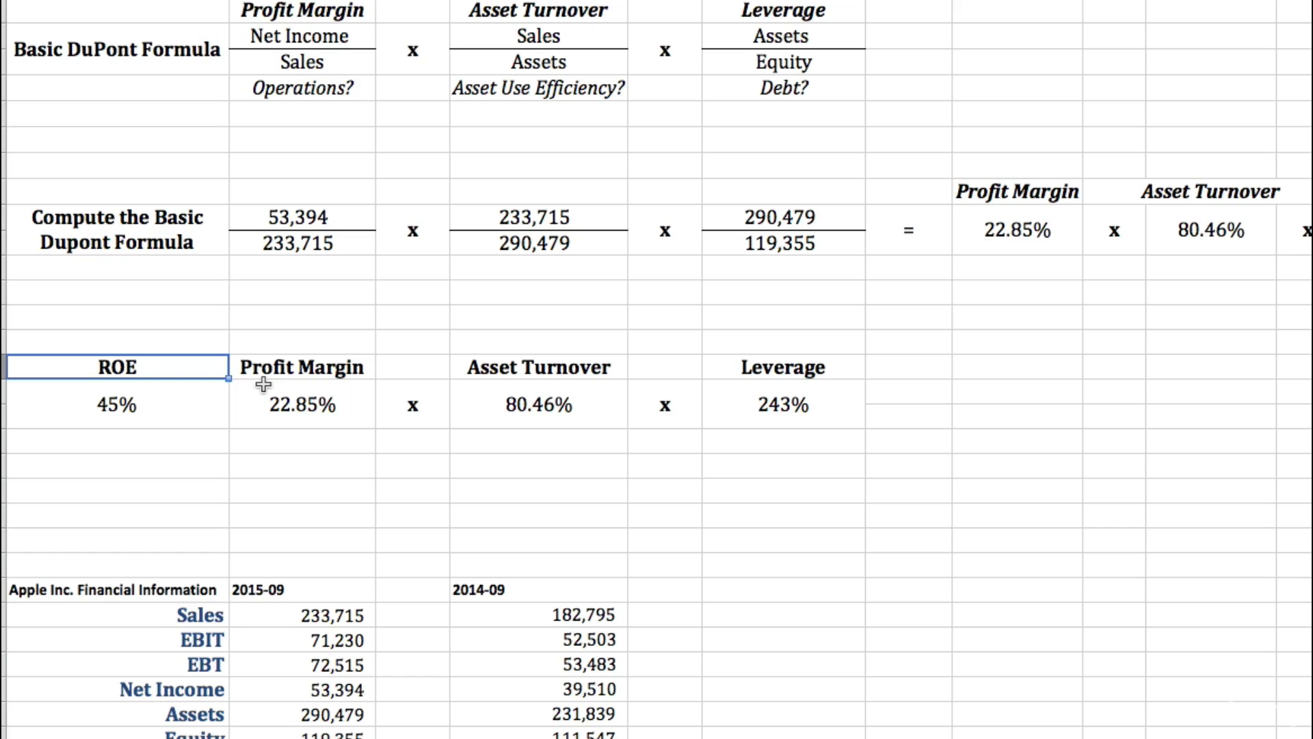
pyautogui.click(732, 364)
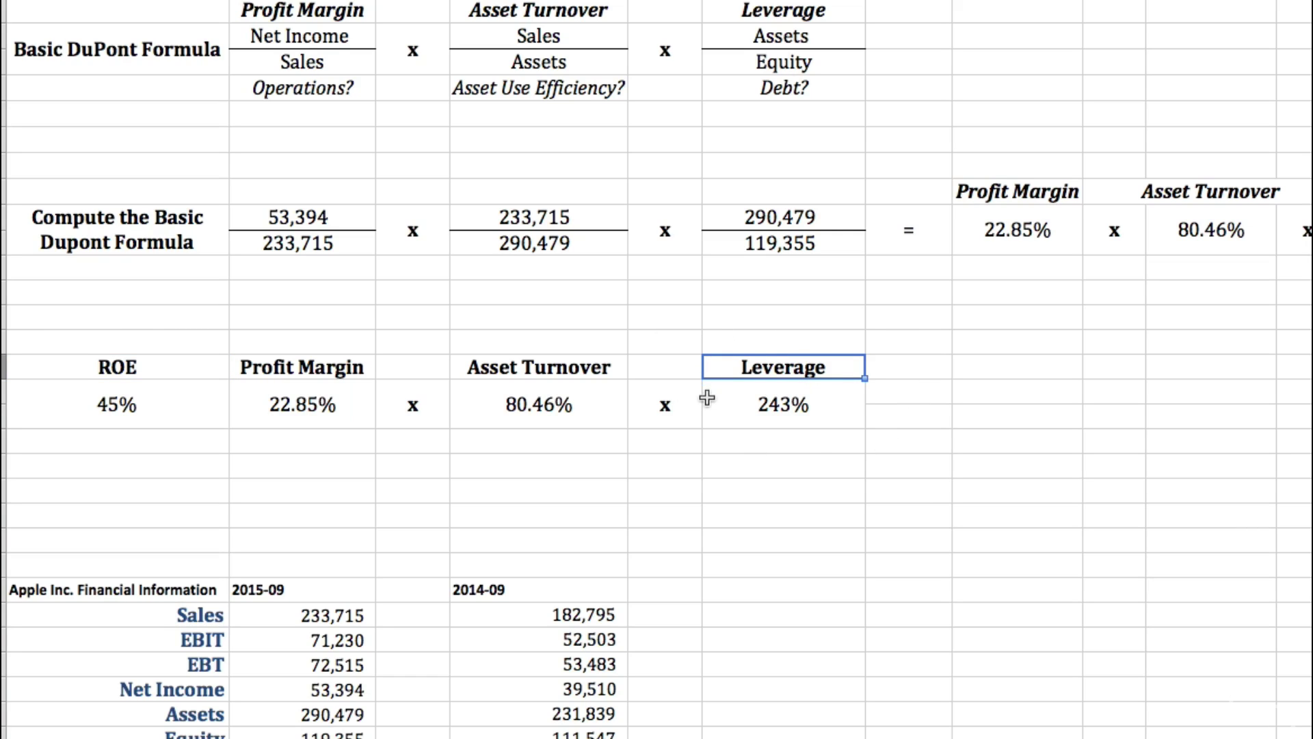
pyautogui.click(143, 374)
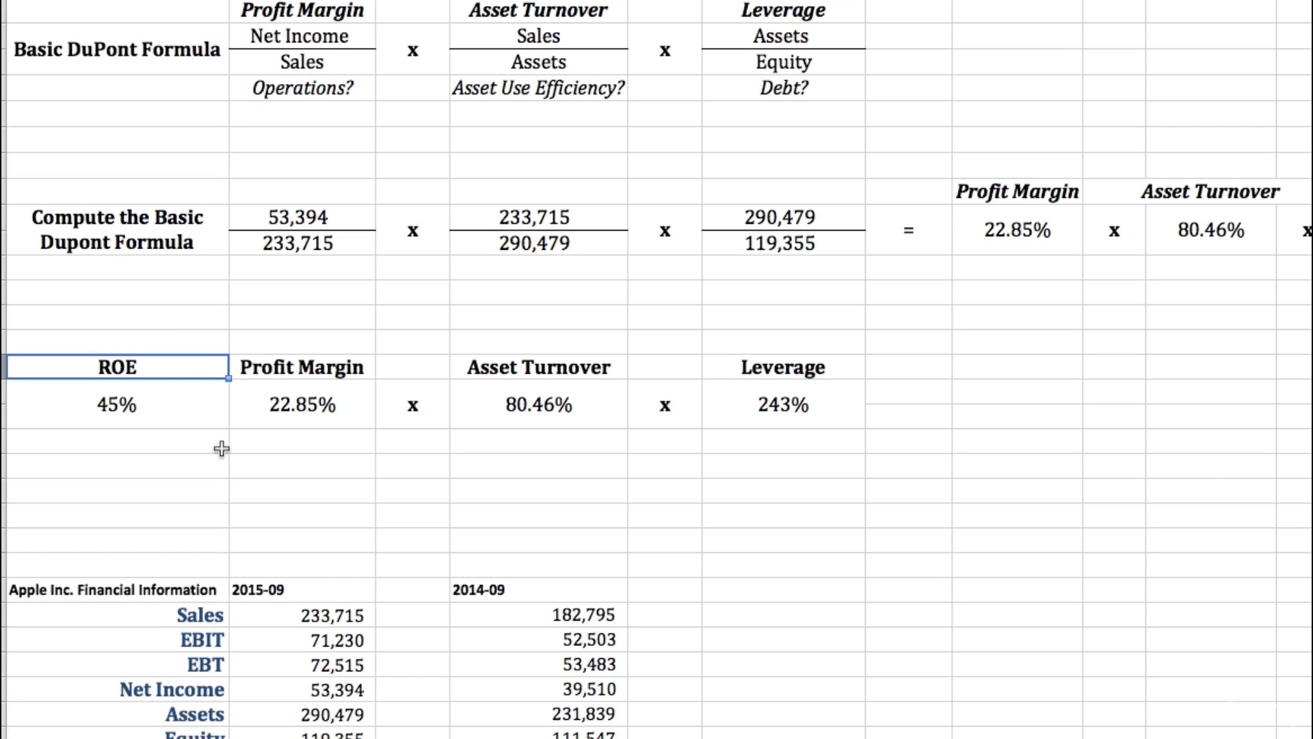
pyautogui.click(760, 357)
pyautogui.click(481, 369)
pyautogui.click(359, 370)
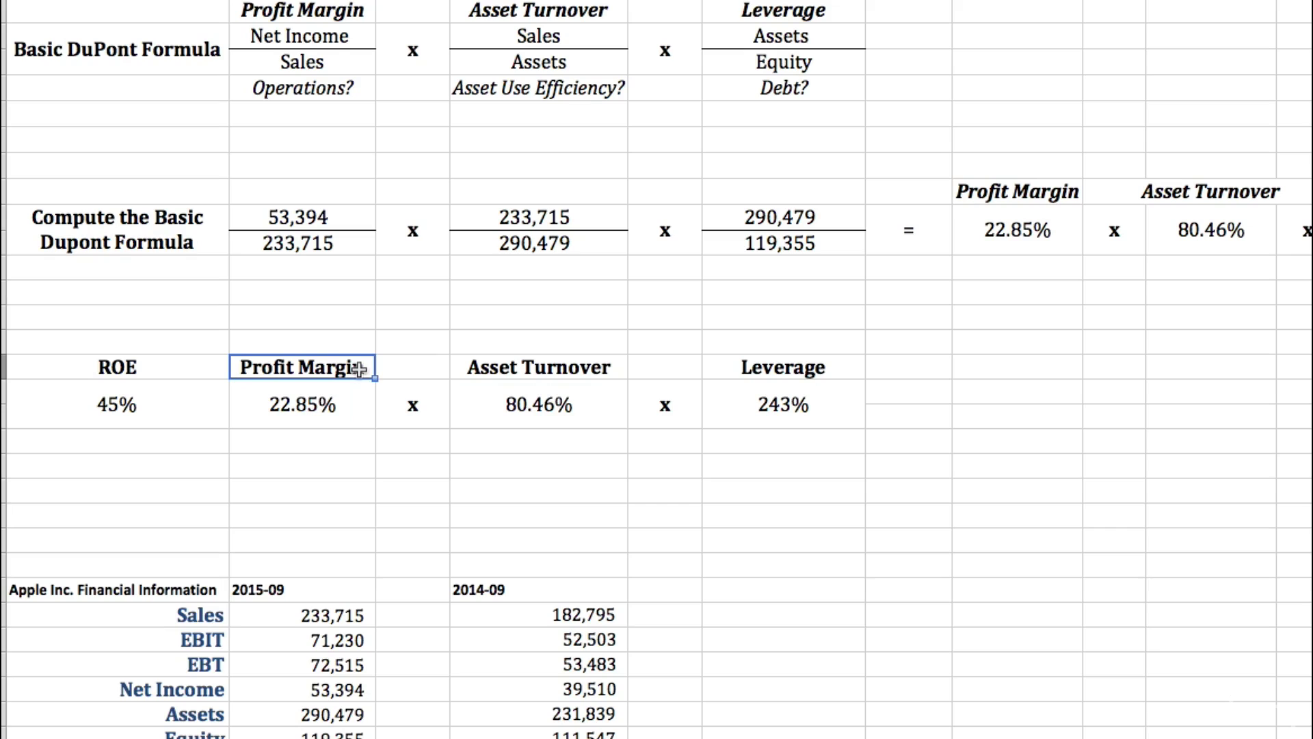